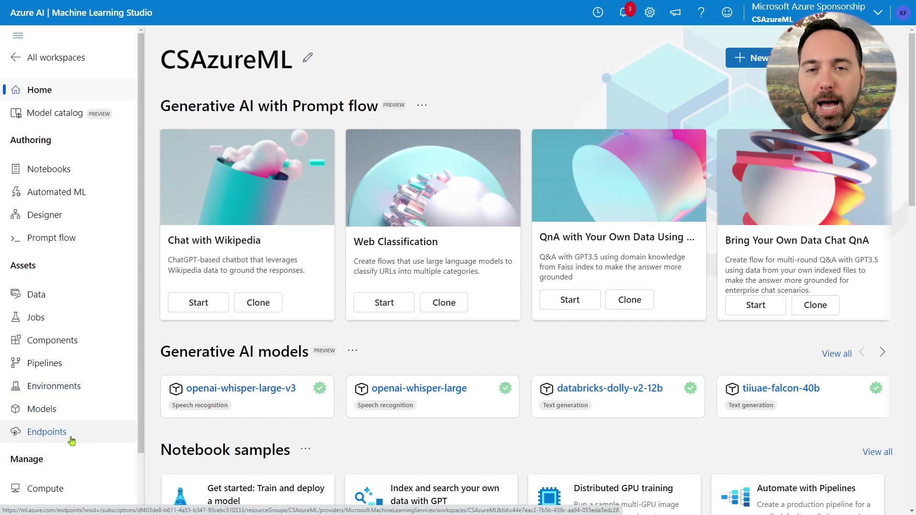
click(47, 433)
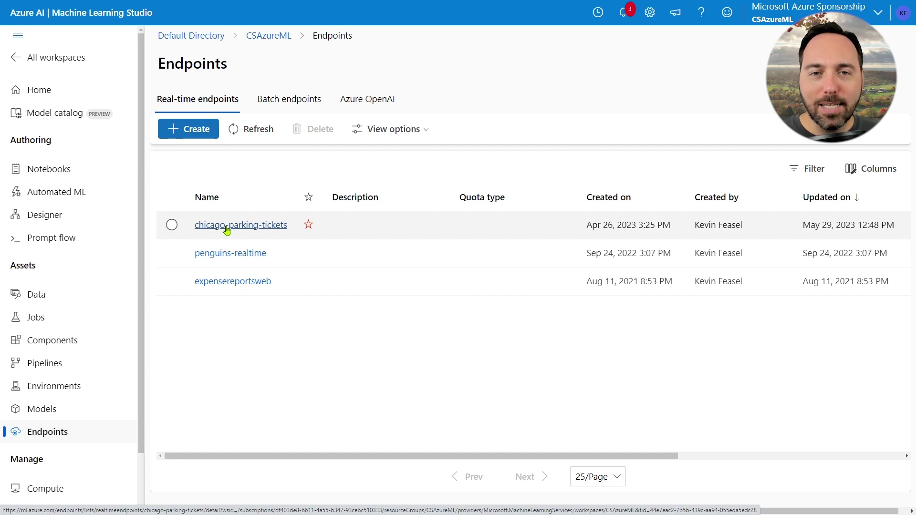
Step: Test the chicago-parking-tickets endpoint on its sample input and review the scored labels and probabilities
click(226, 226)
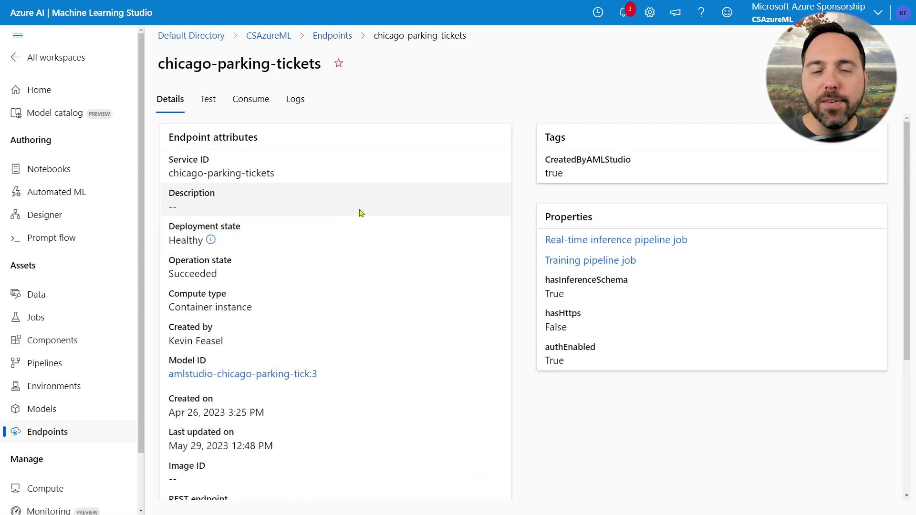
click(207, 105)
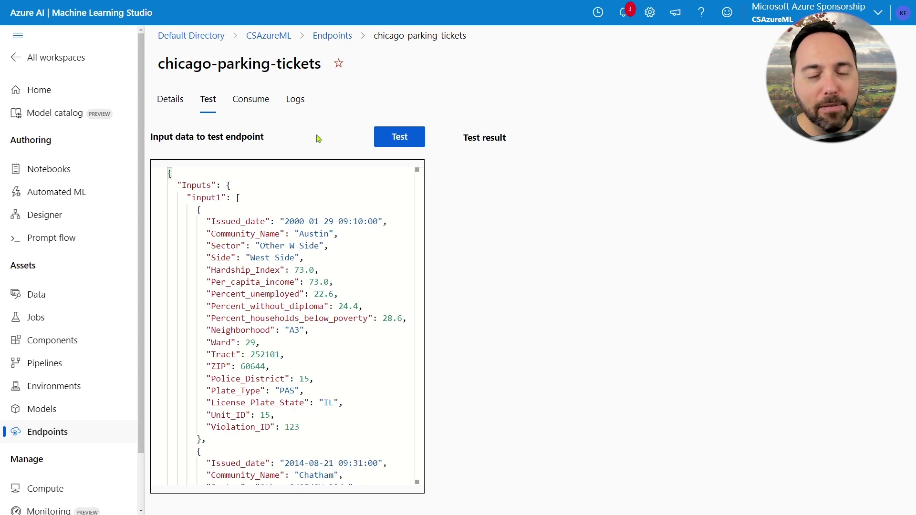
click(383, 137)
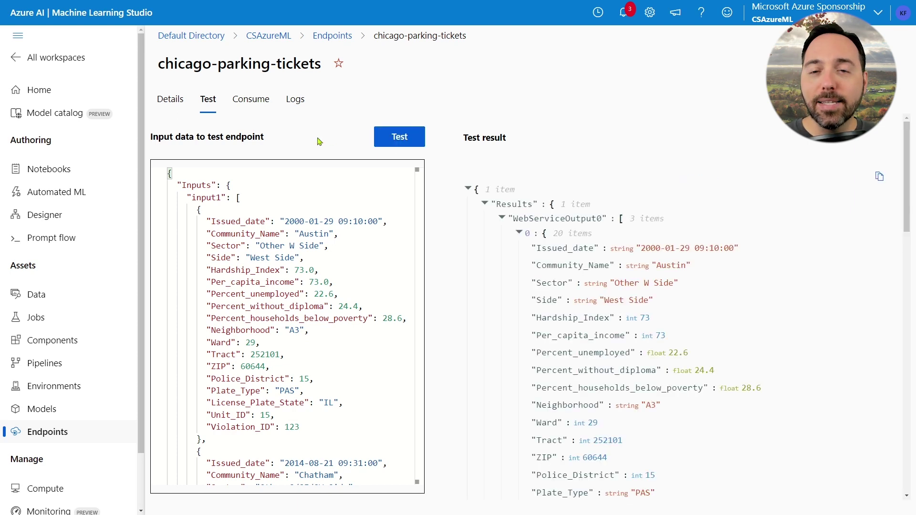
scroll(728, 292, down, 4)
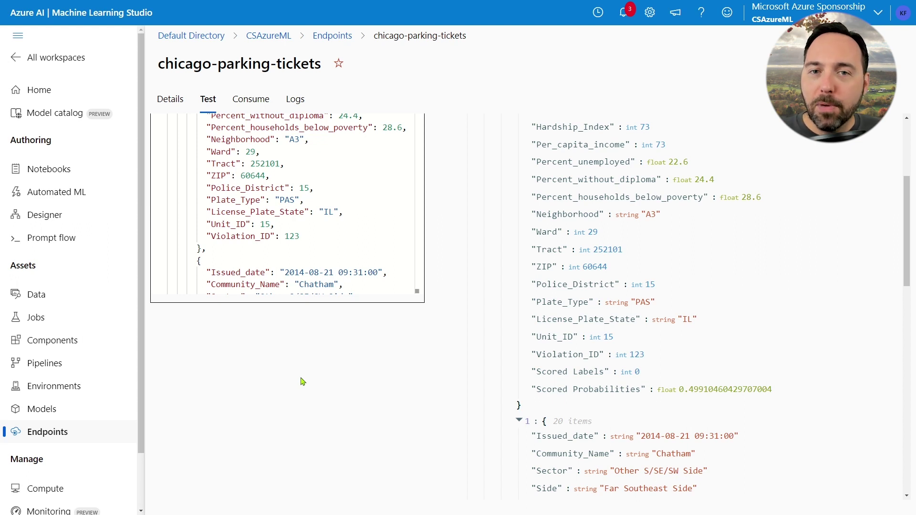
key(alt+Tab)
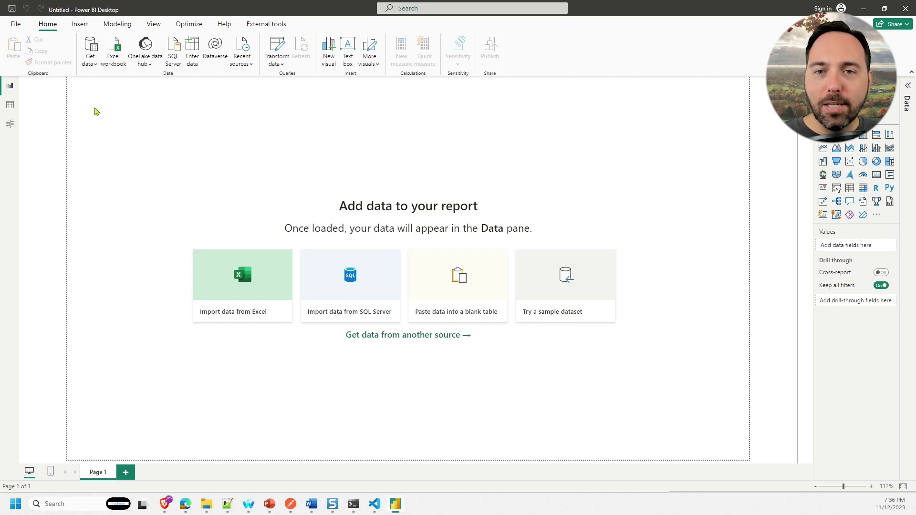
Step: Import ChicagoParkingTickets1.csv as a Text/CSV source and load it into the report
click(96, 66)
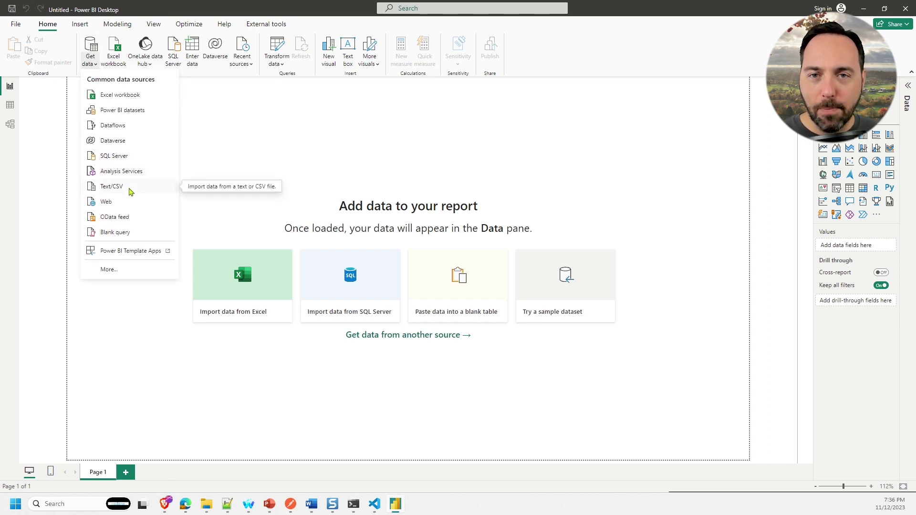
click(130, 191)
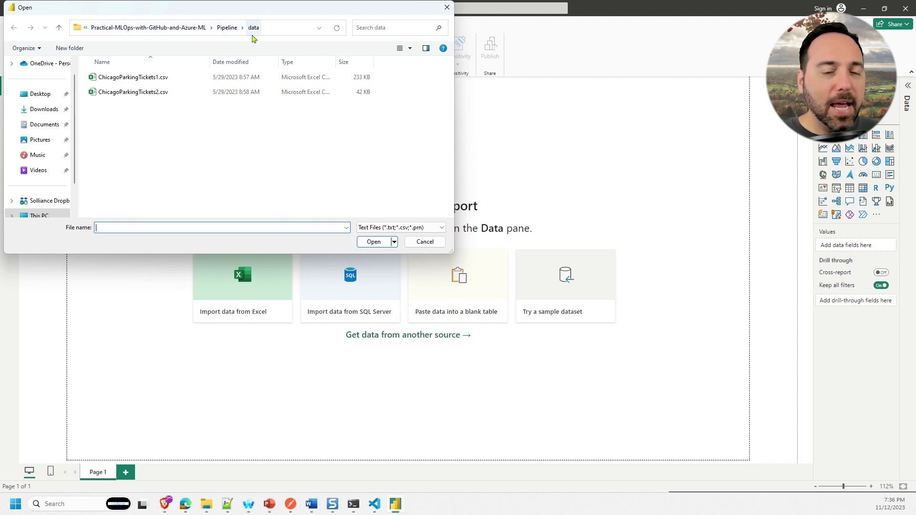
click(202, 81)
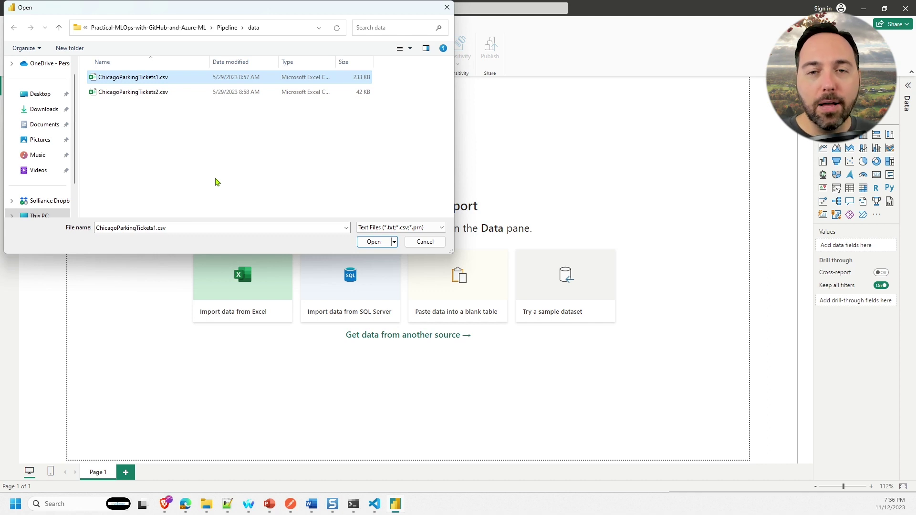
click(372, 242)
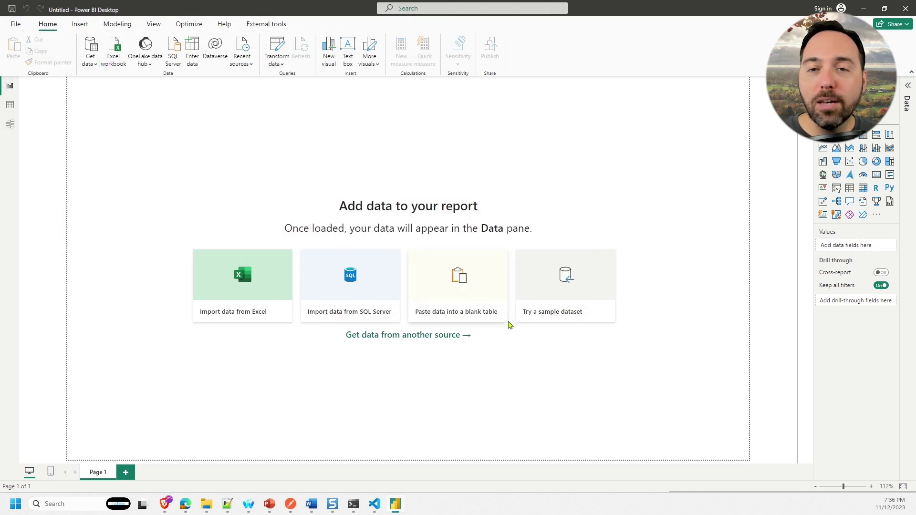
click(534, 382)
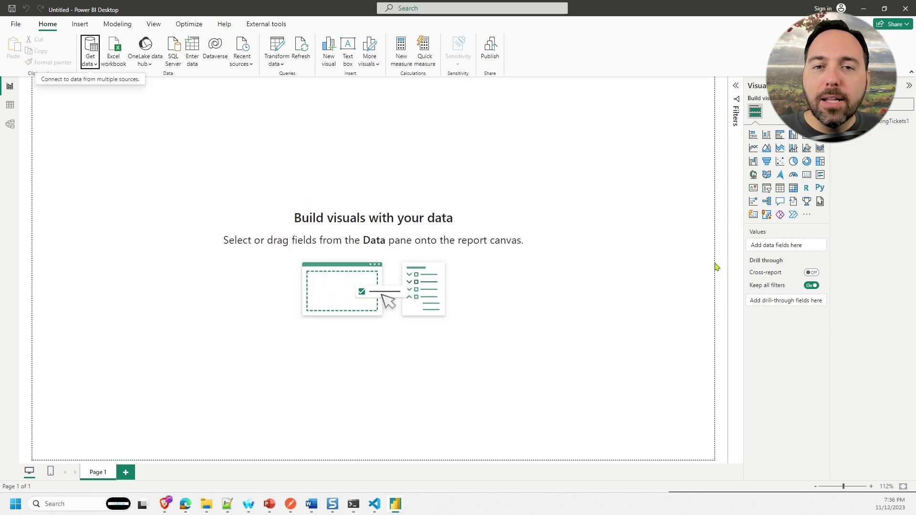
Step: Edit the ChicagoParkingTickets1 query in Power Query and sign in to Azure Machine Learning functions
click(907, 121)
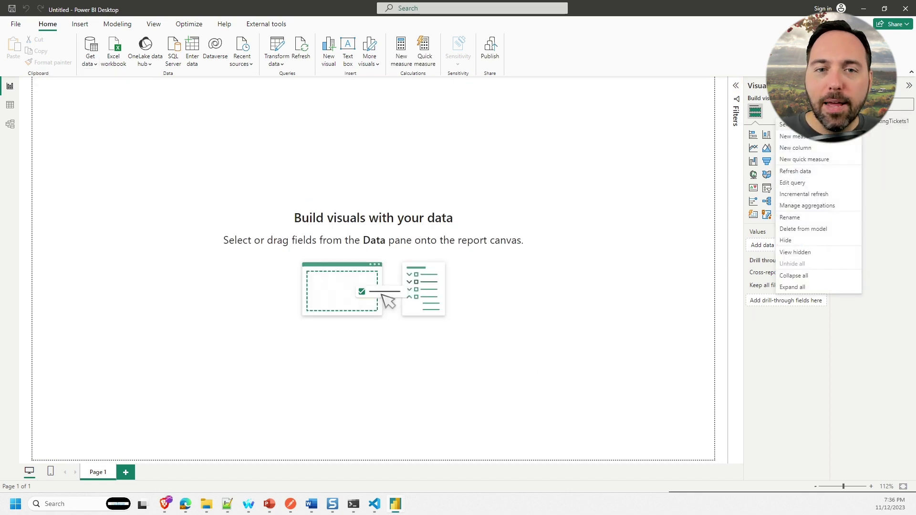
click(819, 186)
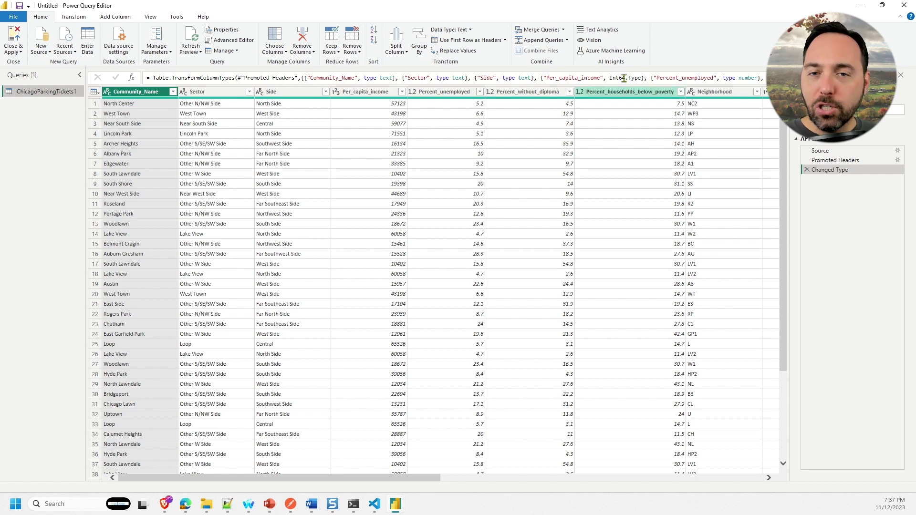
click(616, 51)
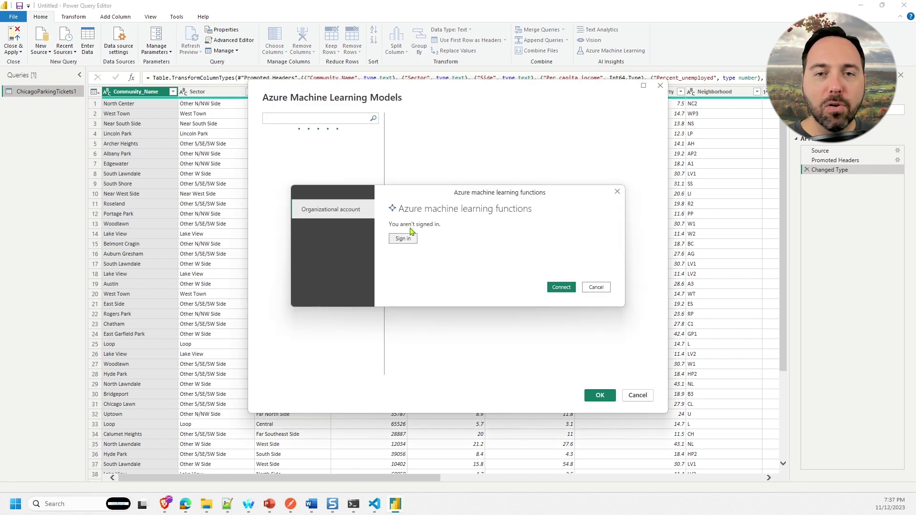
click(400, 239)
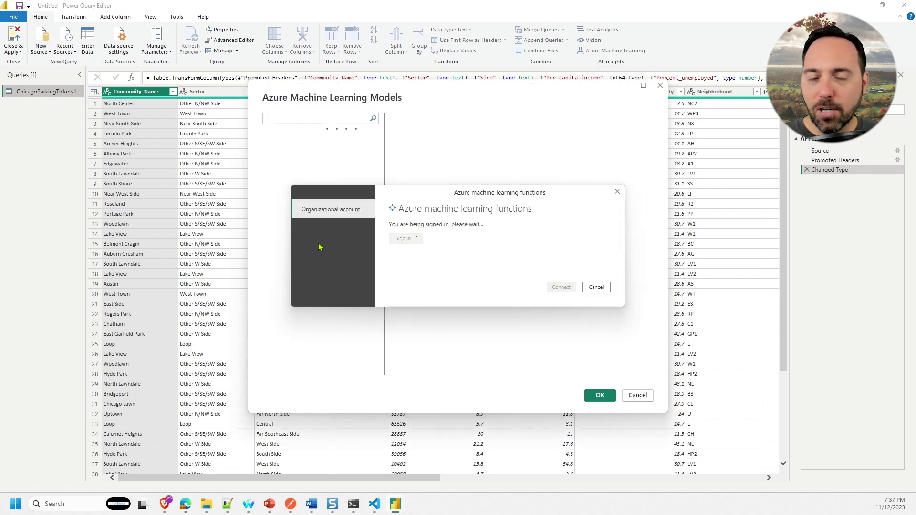
click(197, 284)
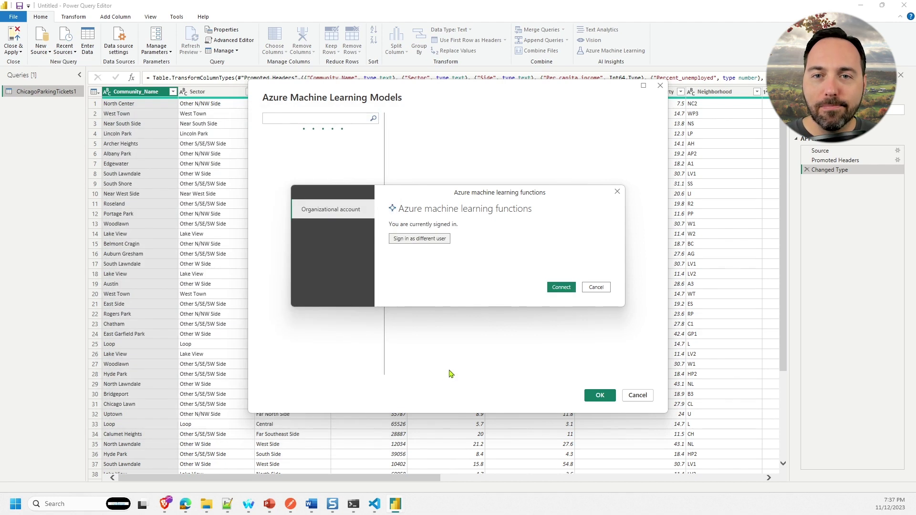
click(559, 288)
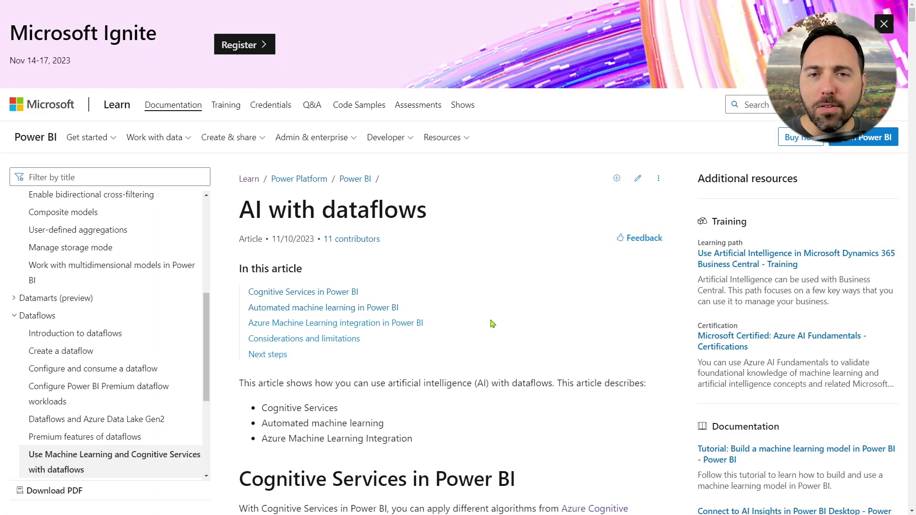
Step: Go to the Azure Machine Learning integration section and highlight the Read access requirement
scroll(493, 324, down, 8)
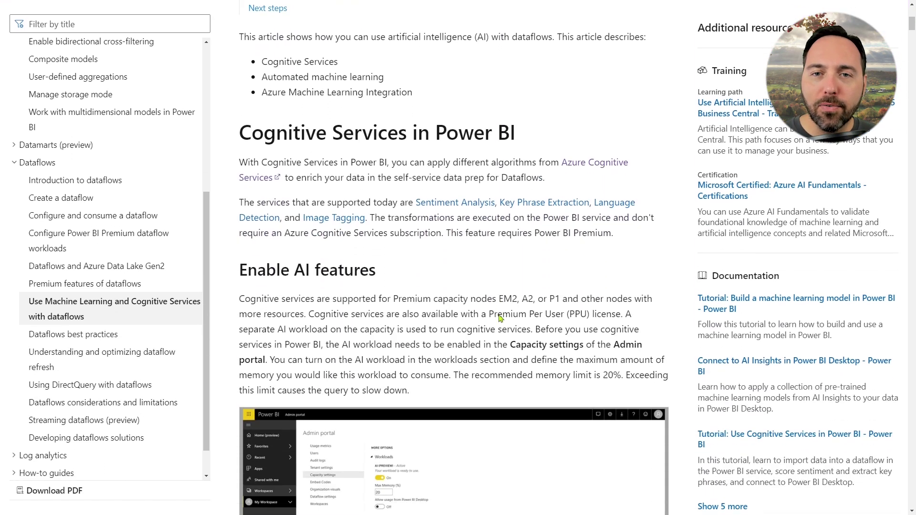
scroll(499, 314, up, 5)
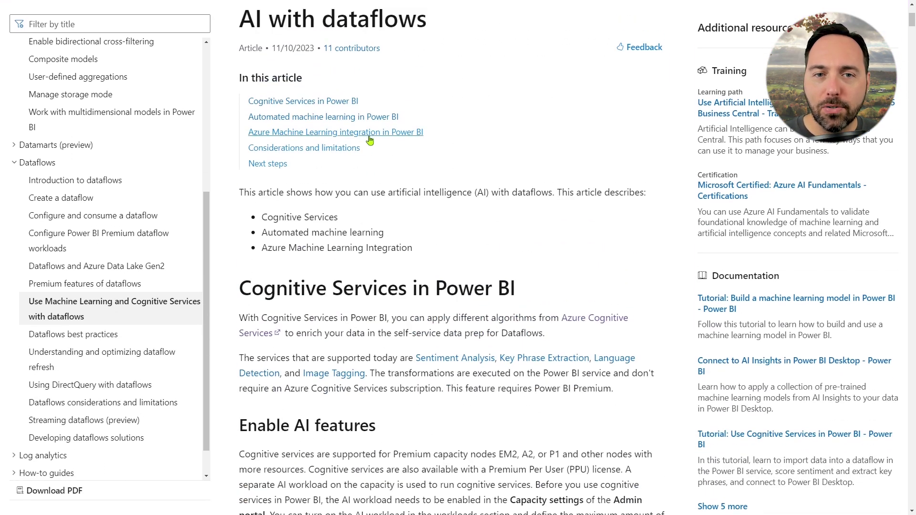
click(371, 138)
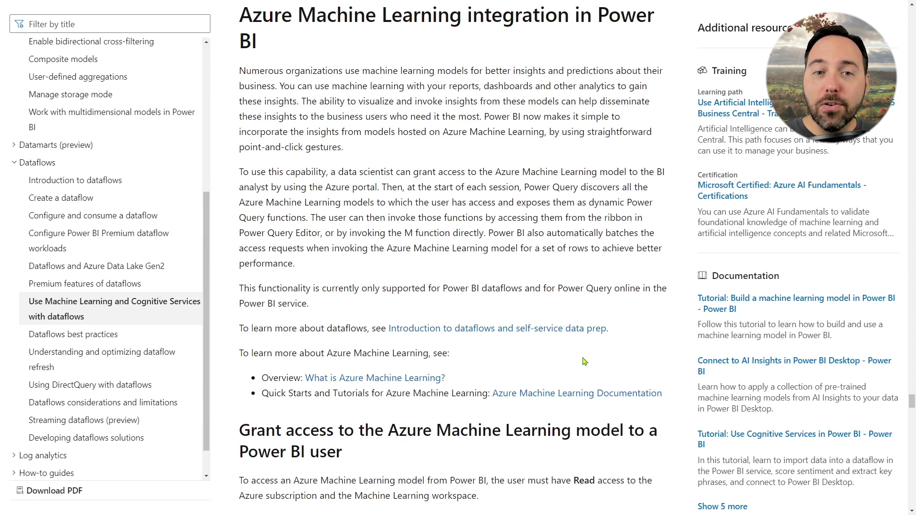
scroll(584, 361, down, 8)
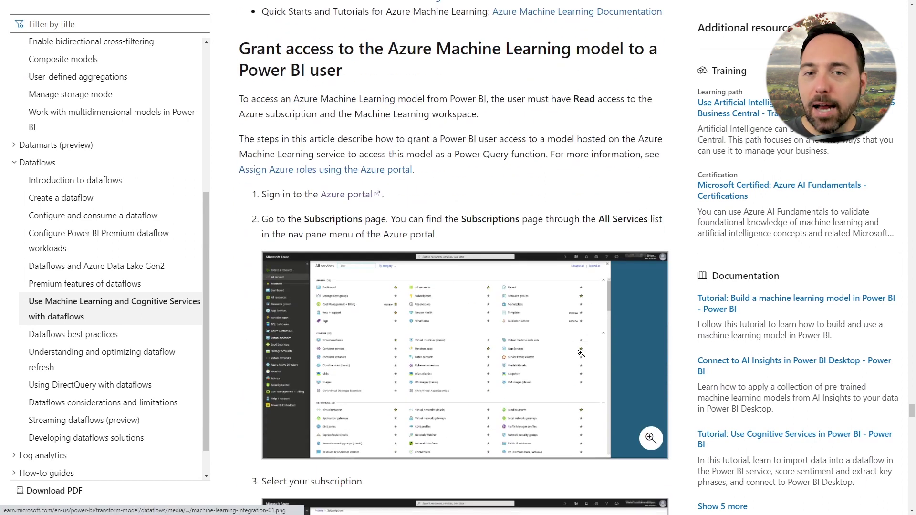
drag(512, 98, 552, 123)
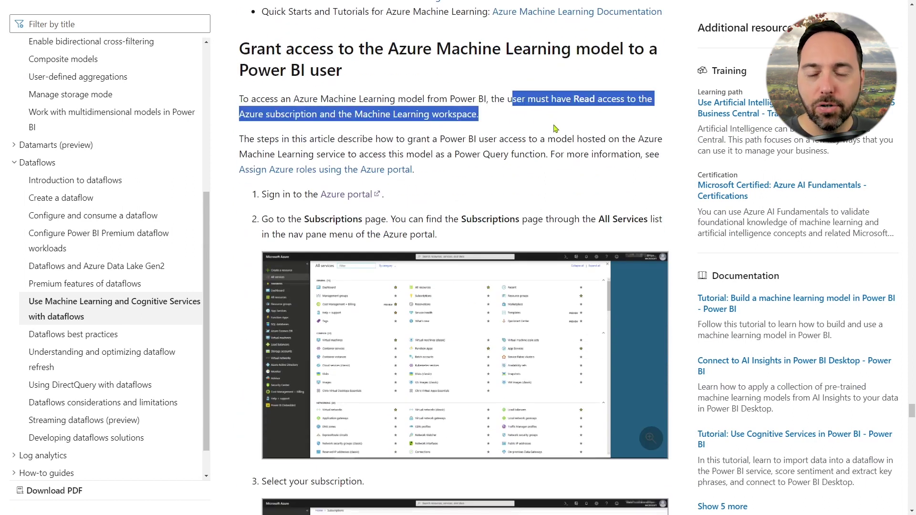
click(552, 120)
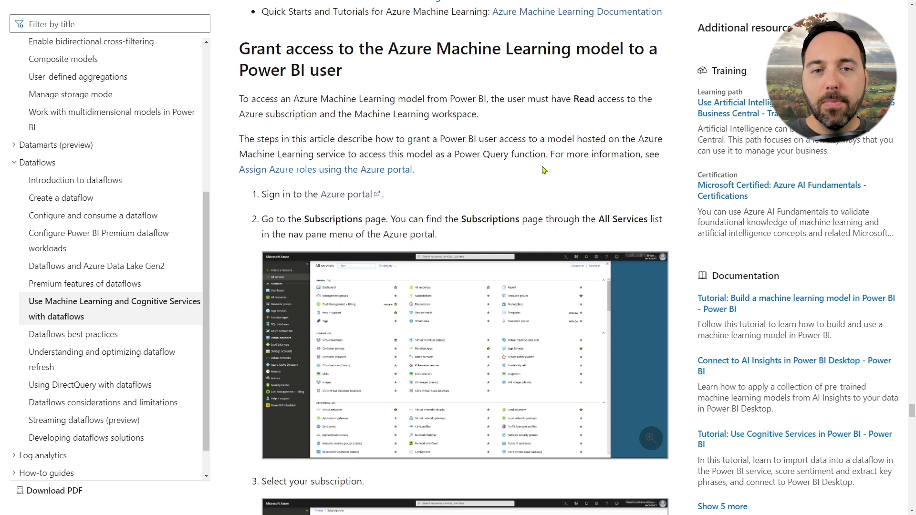
key(alt+Tab)
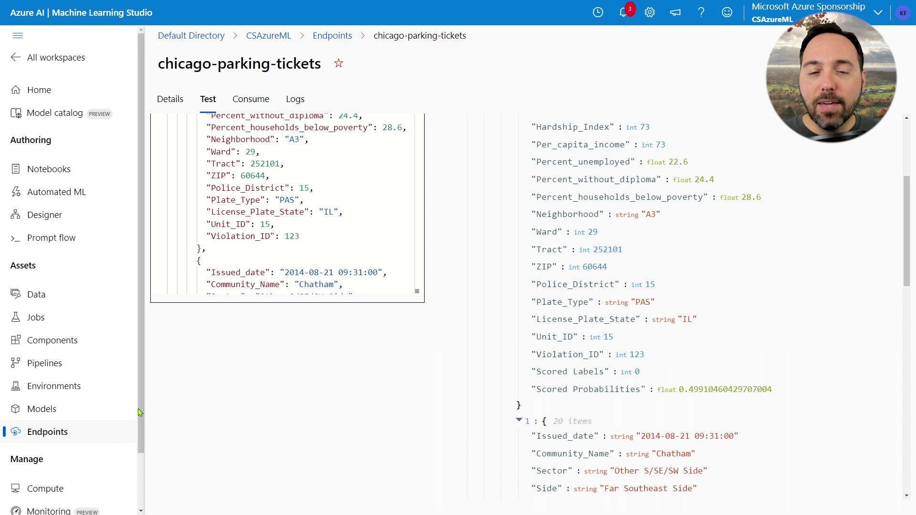
Step: Deploy ChicagoParkingTicketsCodeFirst:1 to a web service named chicago-parking-tickets-web-svc from the Models list
click(87, 414)
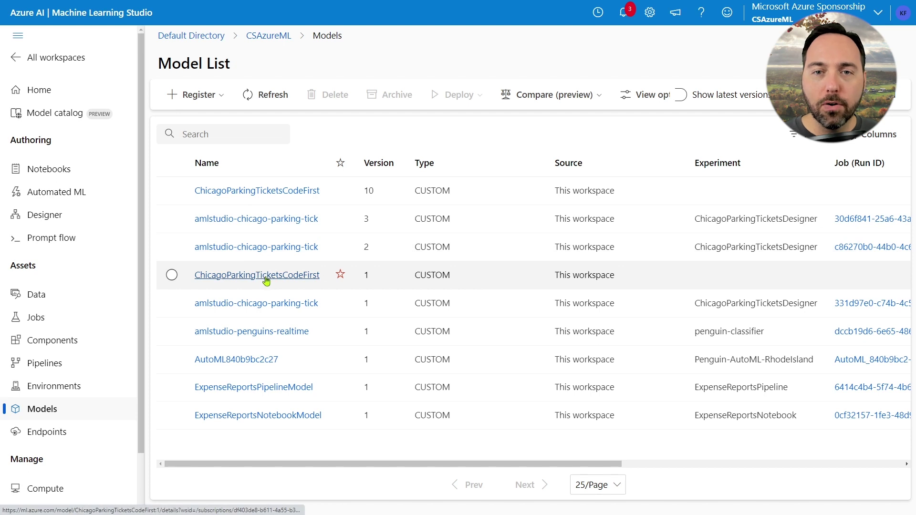
click(267, 277)
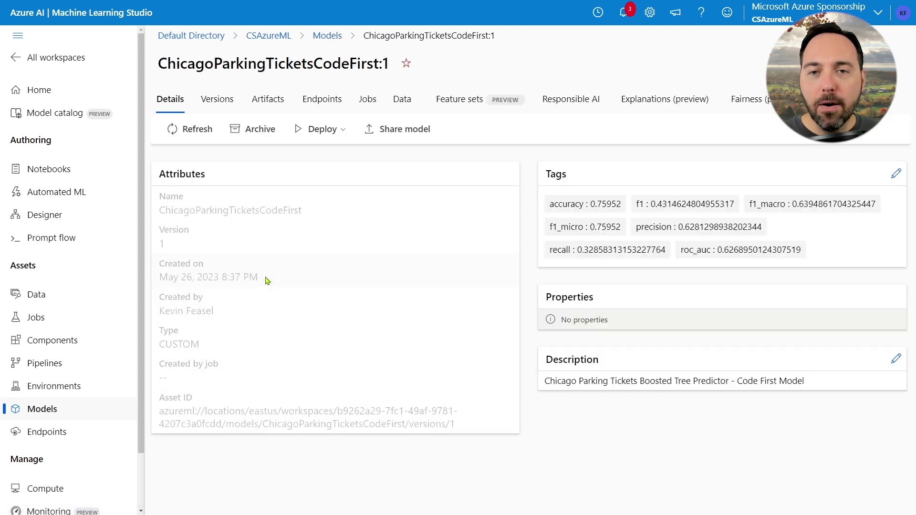
click(324, 137)
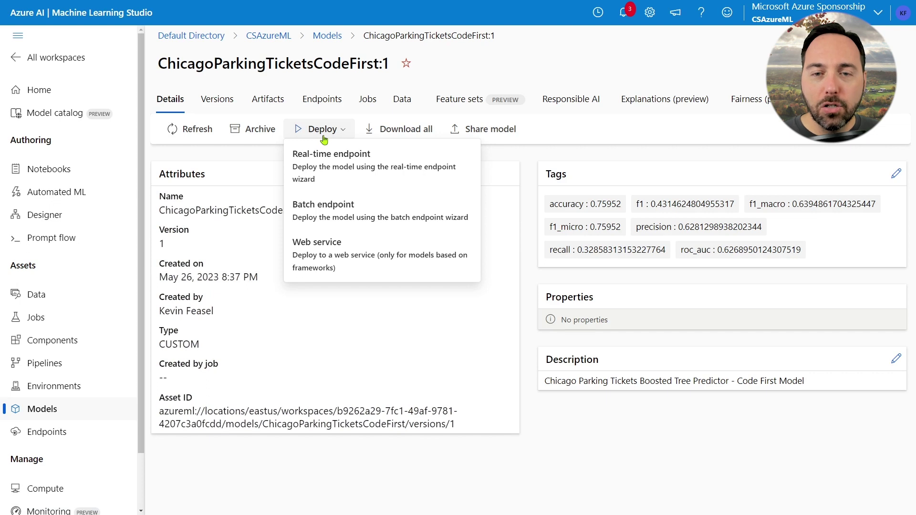
click(349, 270)
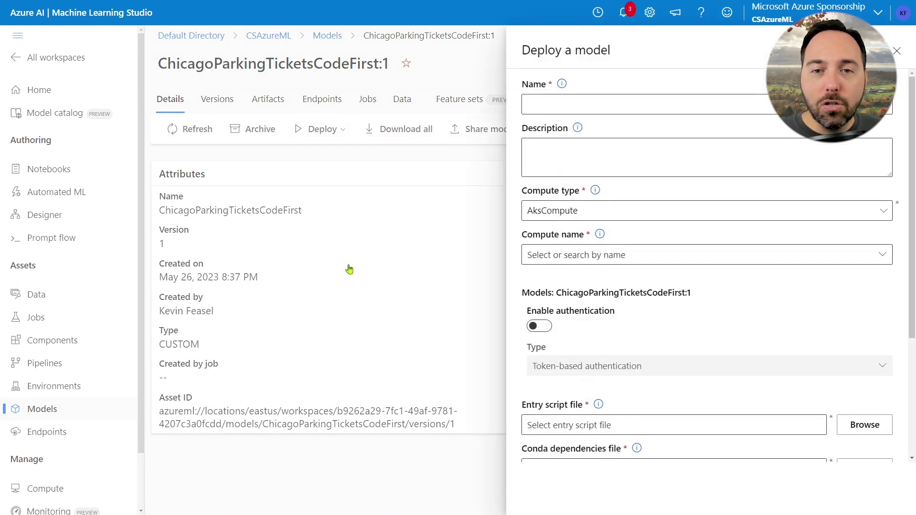
click(683, 101)
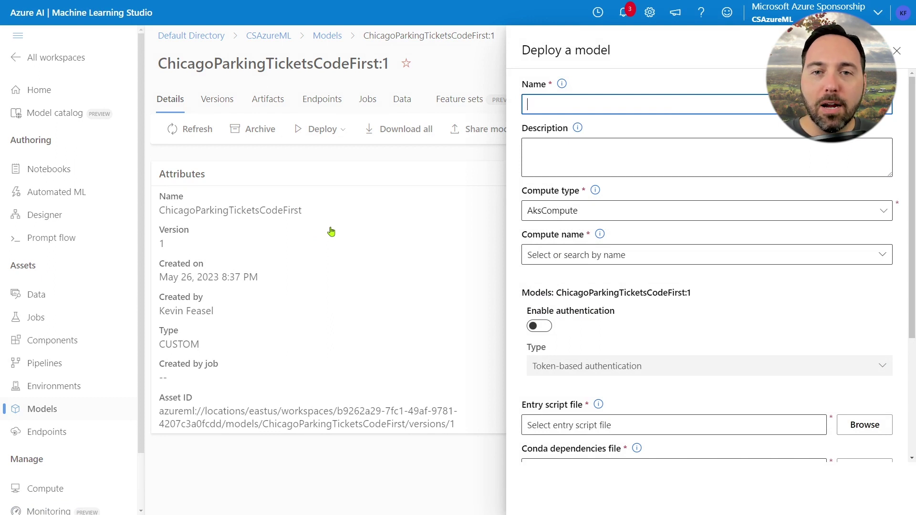
text(chicago-parking-t)
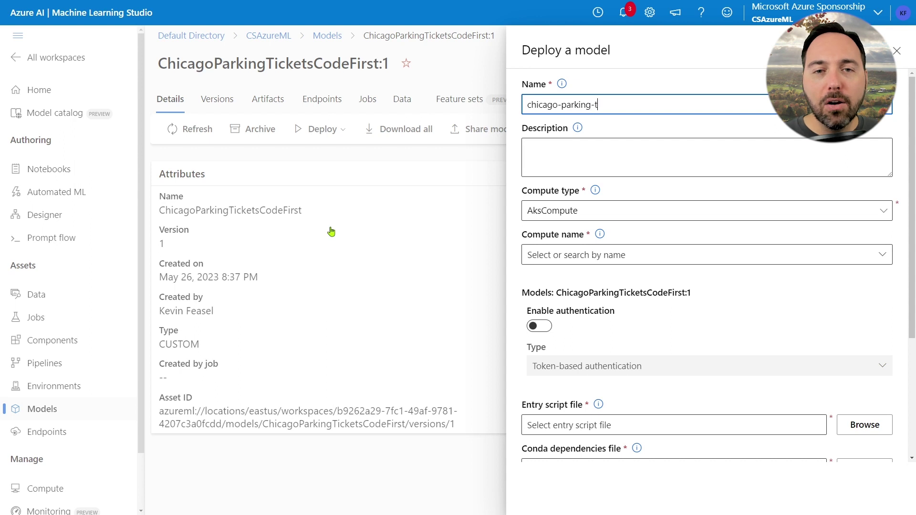
text(ickets-web-sv)
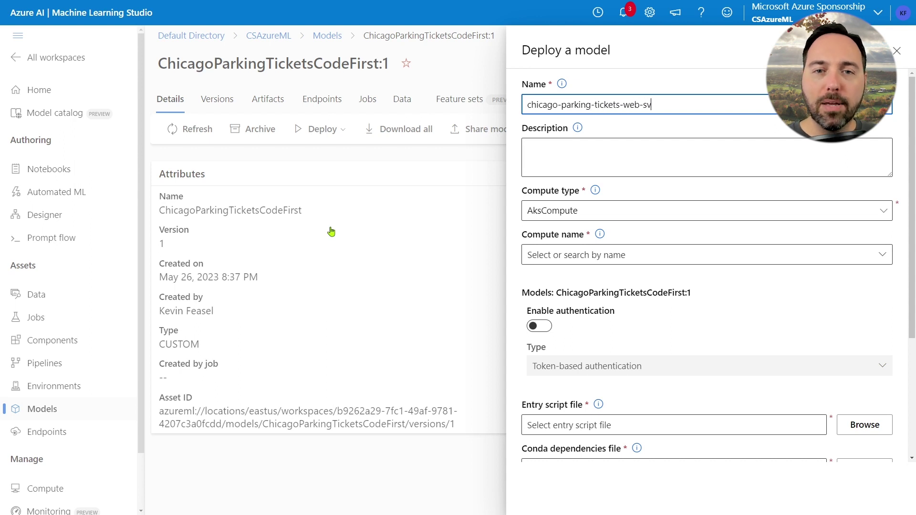
text(c)
key(Tab)
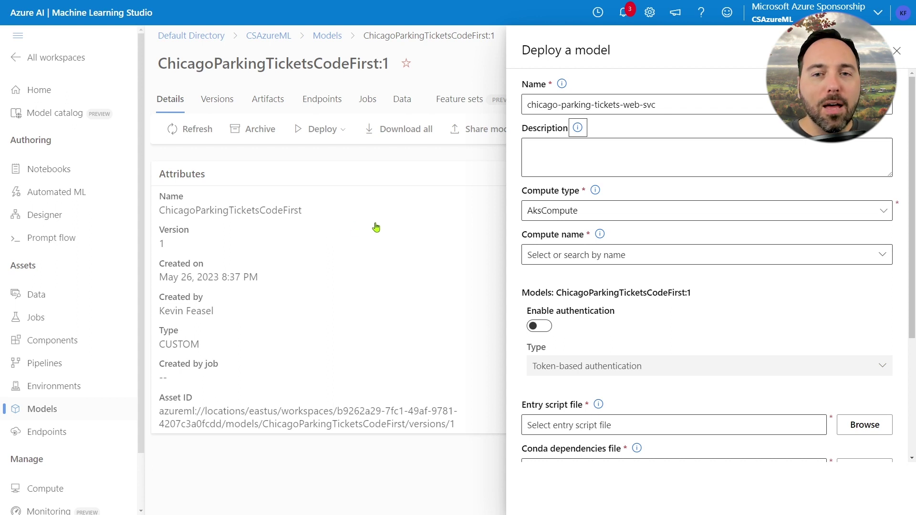
Step: Set the deployment's compute type to Azure Container Instance
click(628, 215)
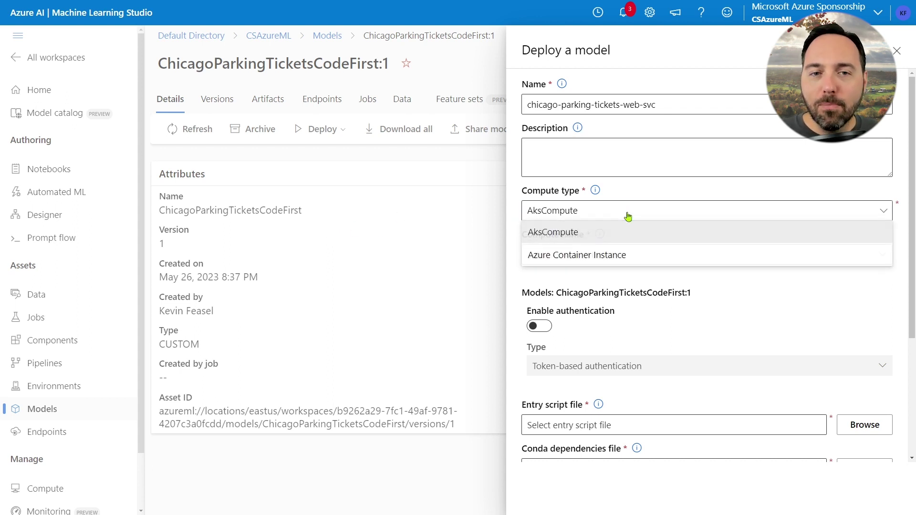
click(644, 260)
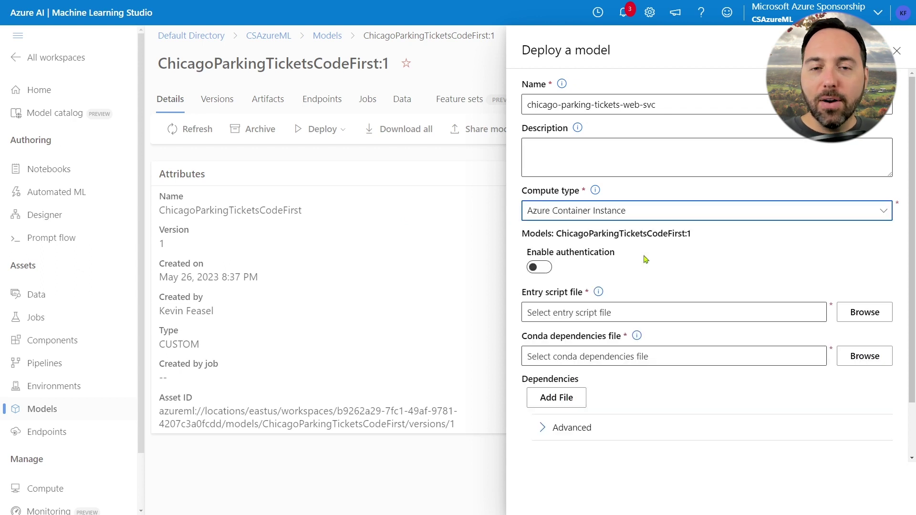
click(747, 278)
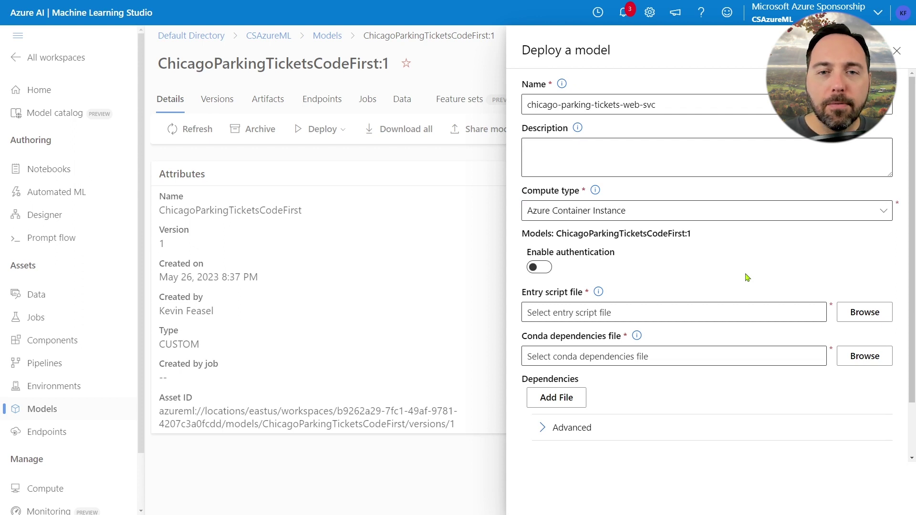
key(alt+Tab)
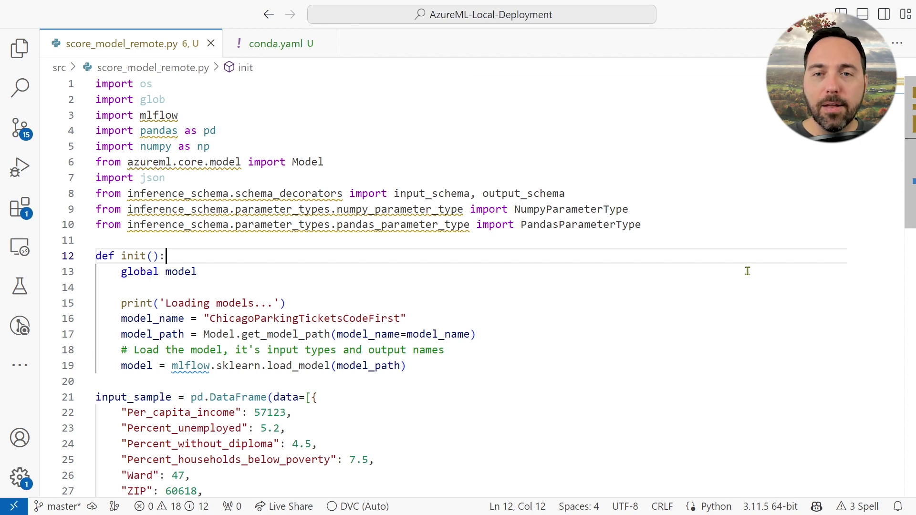
scroll(747, 271, down, 11)
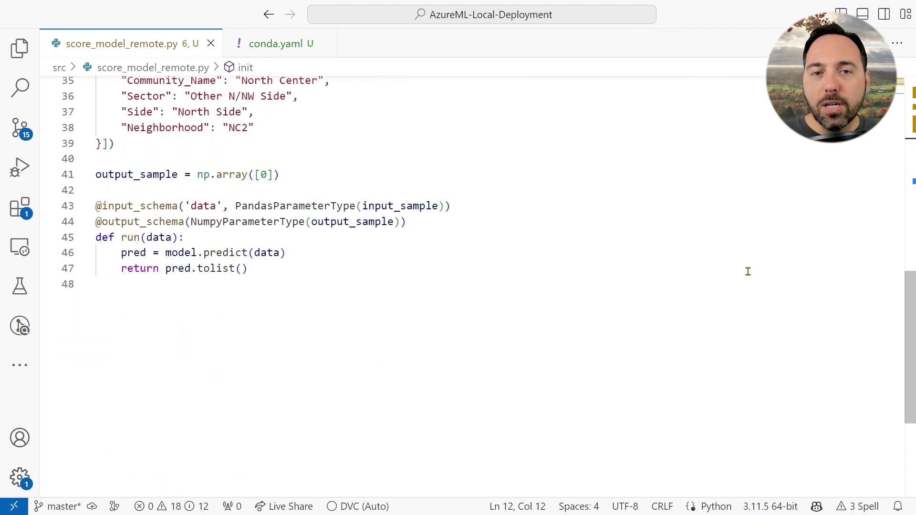
scroll(747, 272, up, 9)
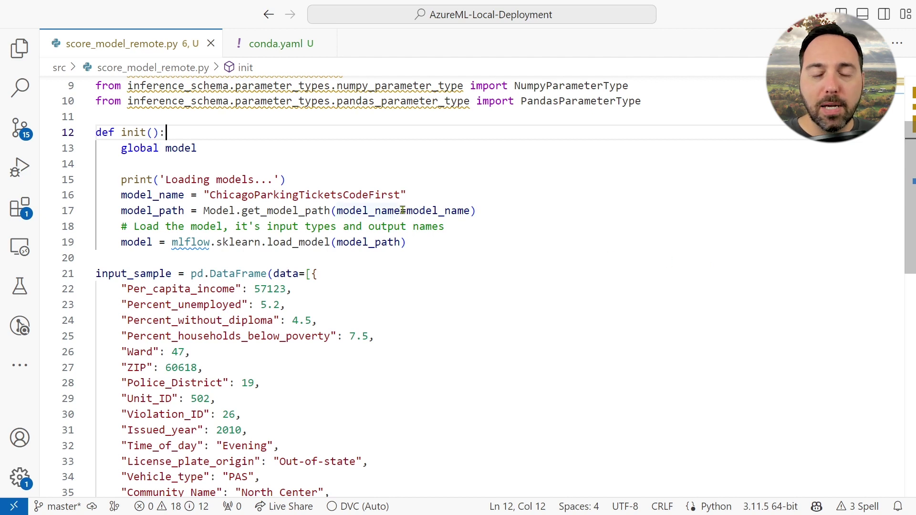
click(119, 163)
drag(119, 164, 483, 210)
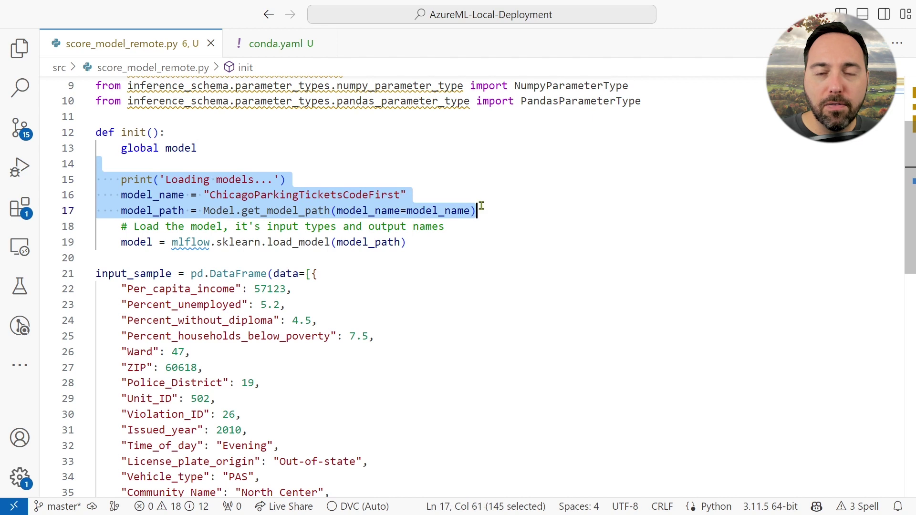
click(509, 192)
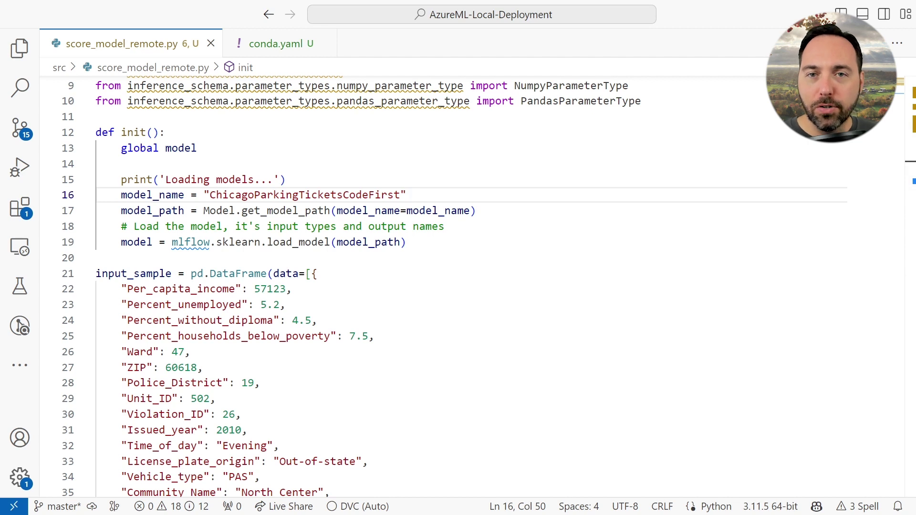
scroll(462, 290, down, 10)
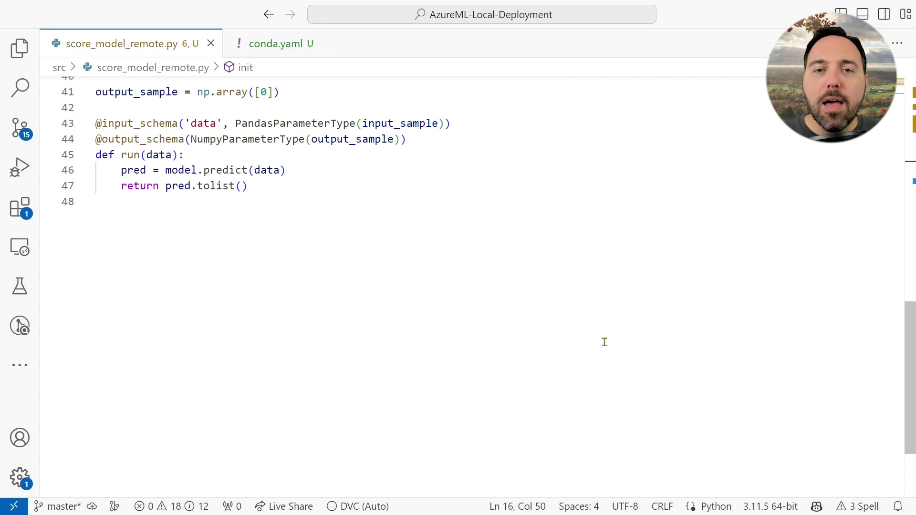
scroll(605, 342, up, 10)
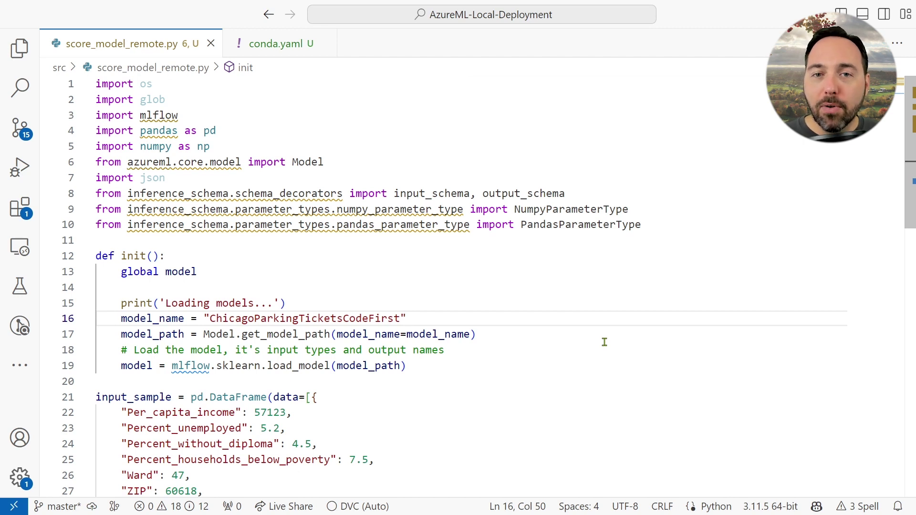
scroll(604, 342, down, 6)
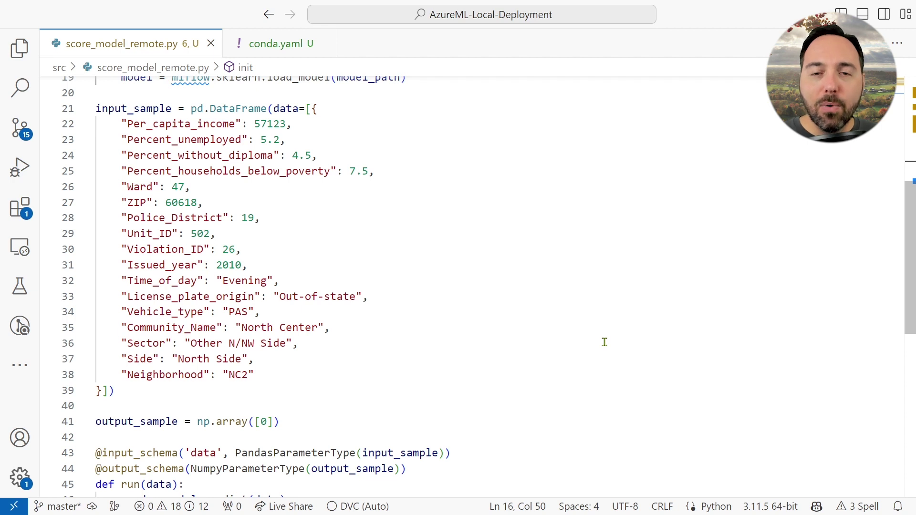
scroll(604, 342, down, 5)
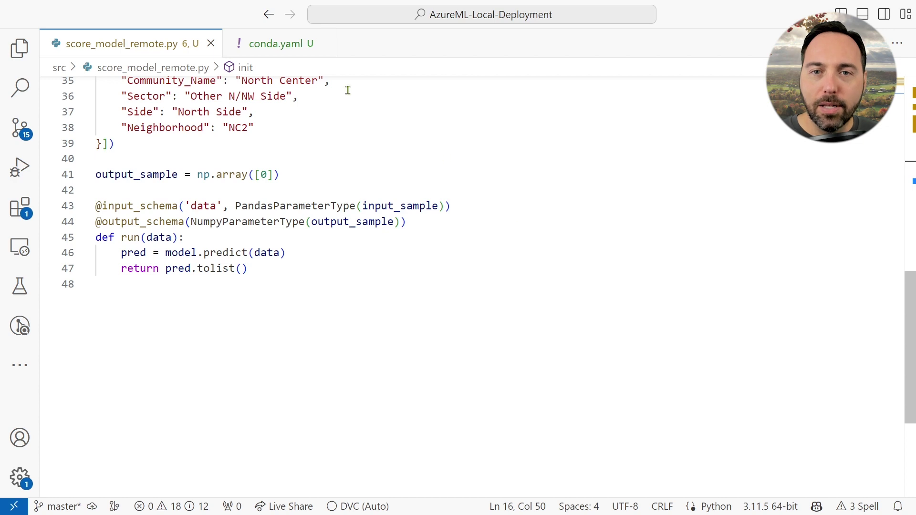
Step: Review the conda.yaml environment file
click(291, 43)
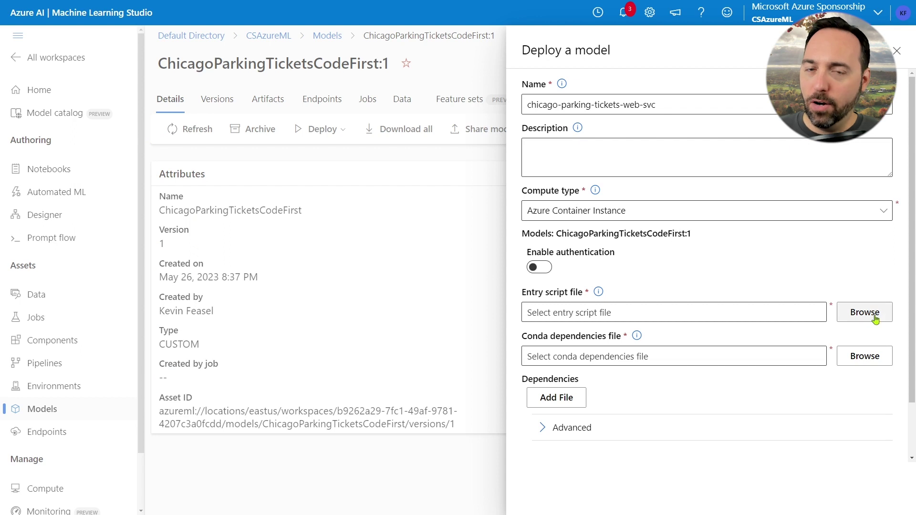
Step: Choose score_model_web_remote.py as the entry script and conda.yaml as the conda dependencies file
click(865, 313)
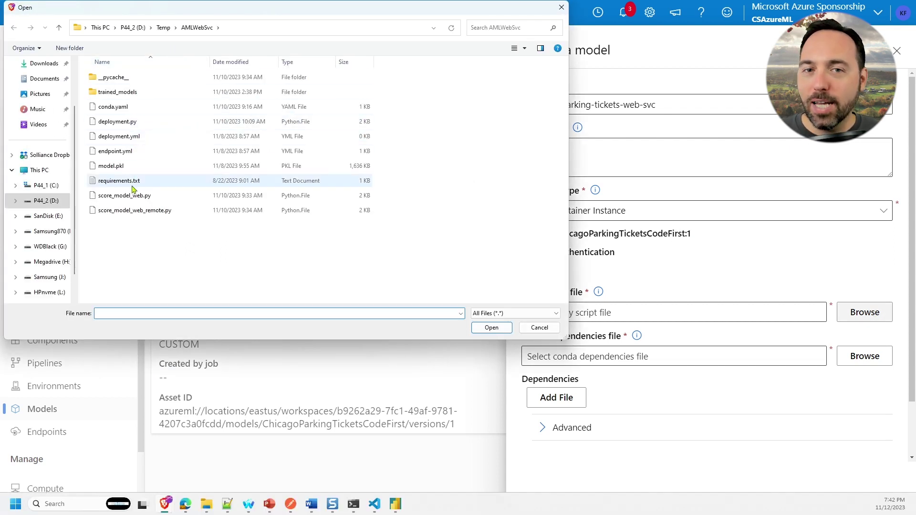
double_click(122, 211)
click(864, 356)
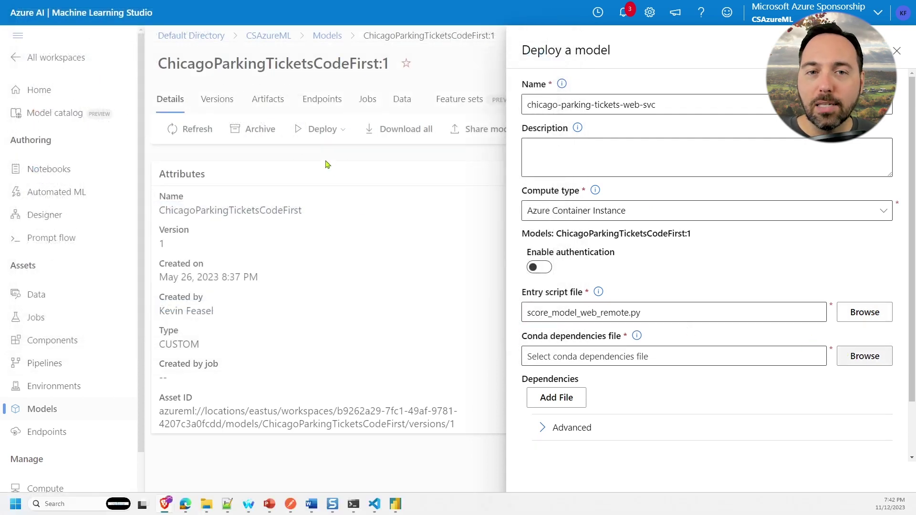
double_click(160, 138)
scroll(628, 292, down, 2)
Step: Deploy the web service and copy its REST endpoint URL
click(804, 450)
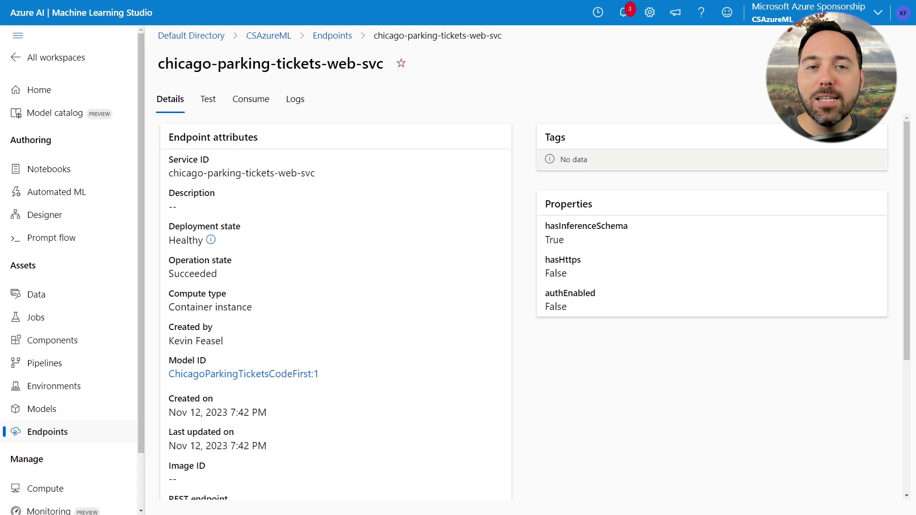
scroll(420, 381, down, 4)
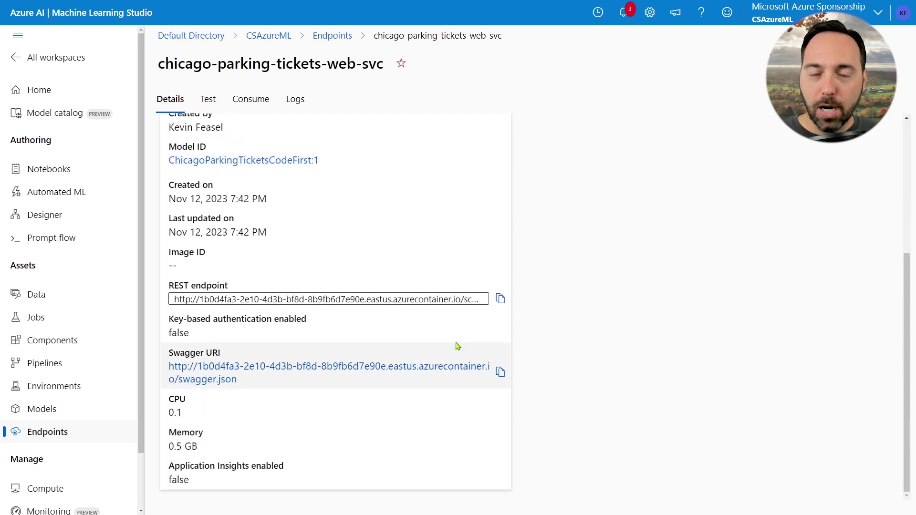
click(500, 302)
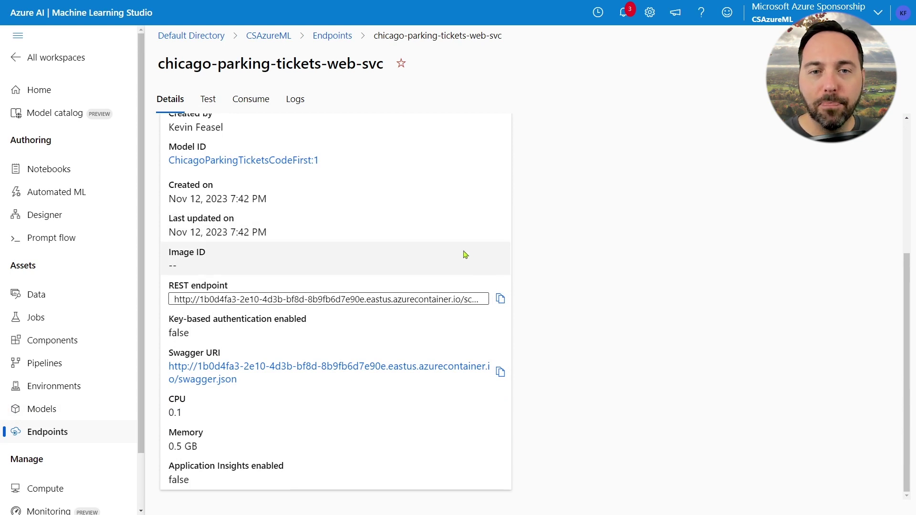
Step: Replace Postman's request URL with the new container endpoint and send it, getting 200 OK with 0, 0, 0
key(alt+Tab)
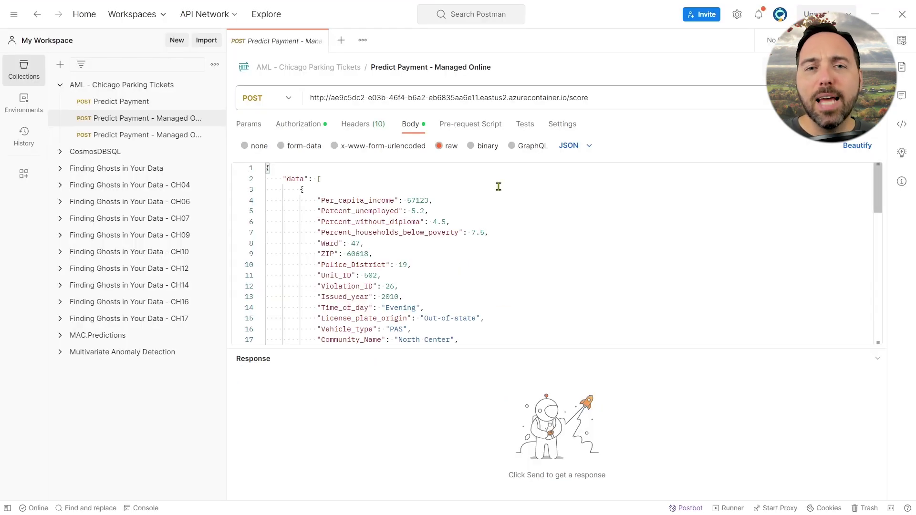
click(616, 99)
key(ctrl+a)
key(BackSpace)
key(ctrl+v)
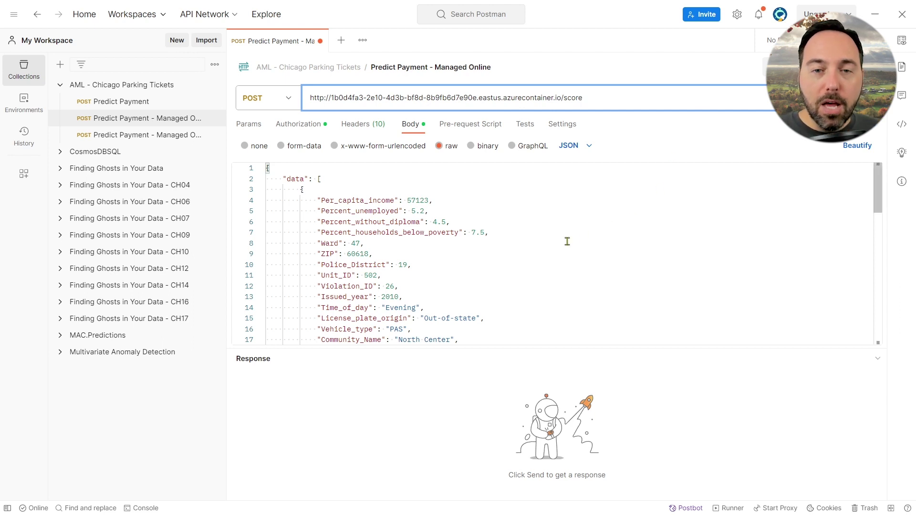
scroll(568, 242, down, 3)
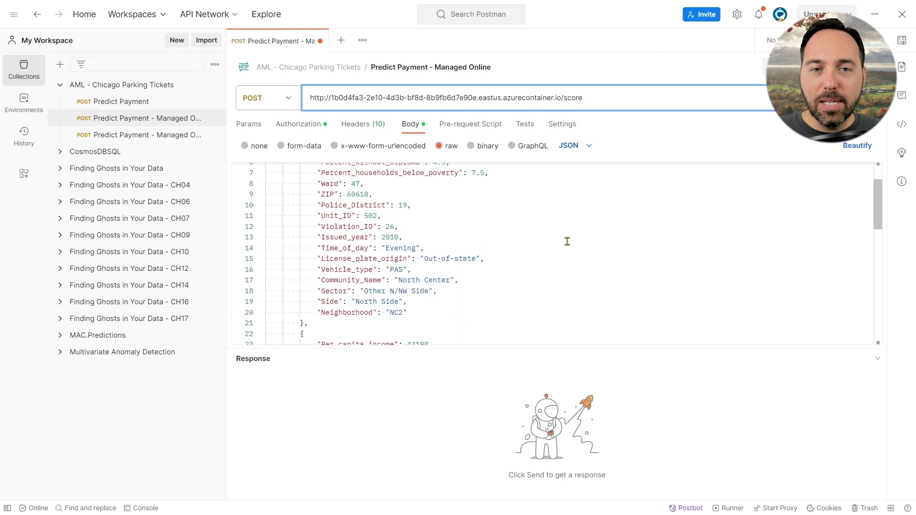
scroll(568, 242, up, 3)
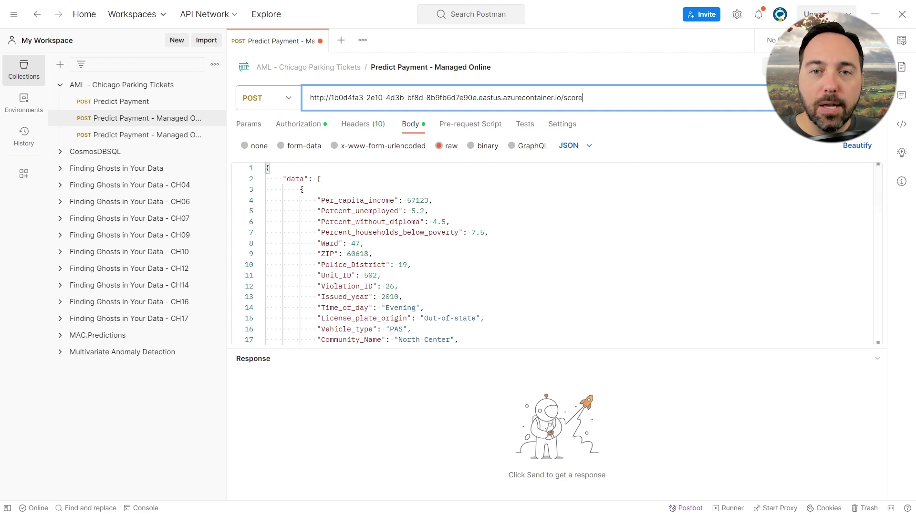
key(ctrl+Return)
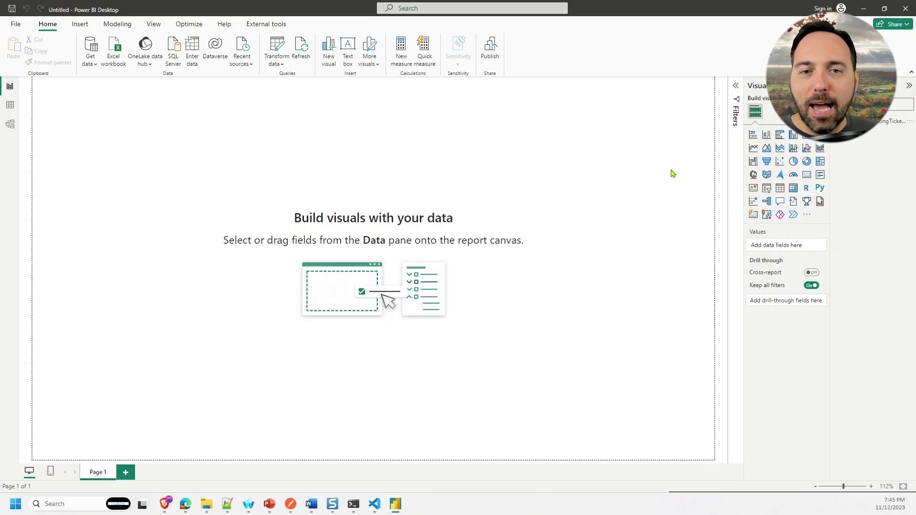
Step: Check Azure Machine Learning models in the Power Query Editor, find none listed, and cancel
mouse_move(397, 504)
click(444, 449)
click(624, 55)
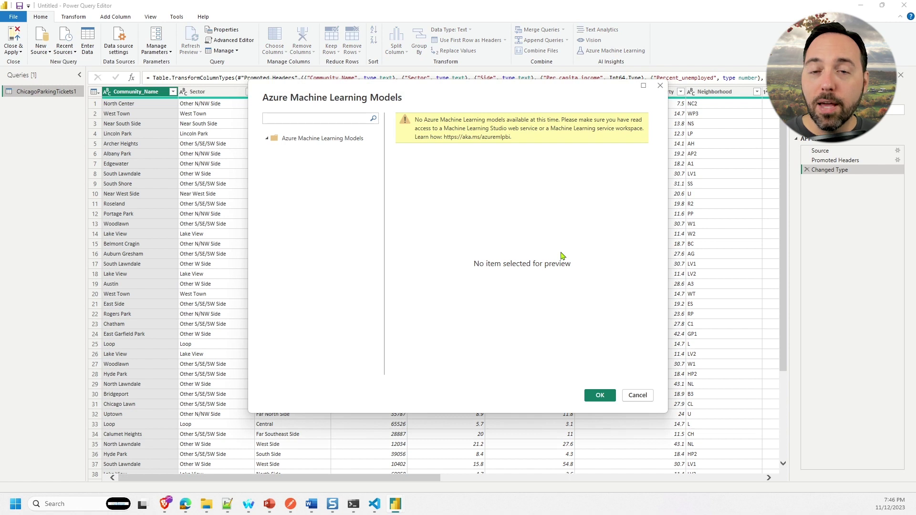
click(641, 395)
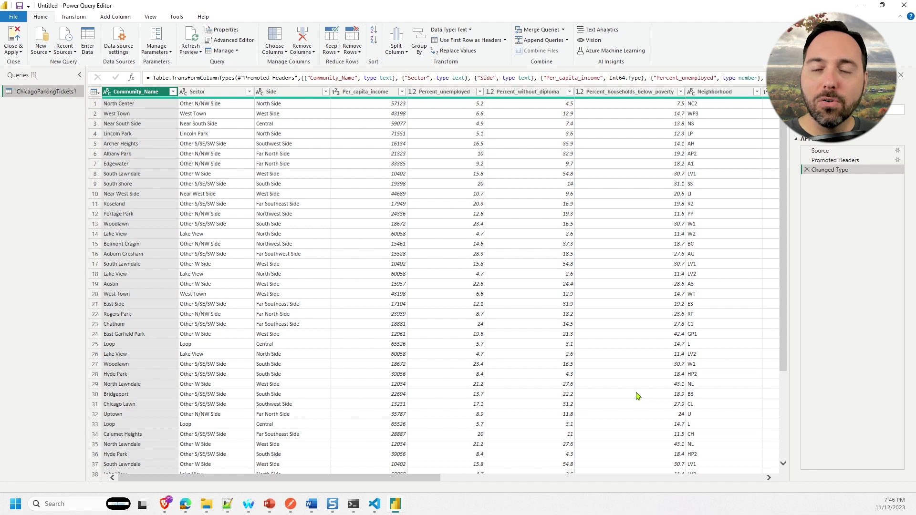
Step: In Data source settings, delete the global permissions saved for Azure machine learning functions
click(127, 32)
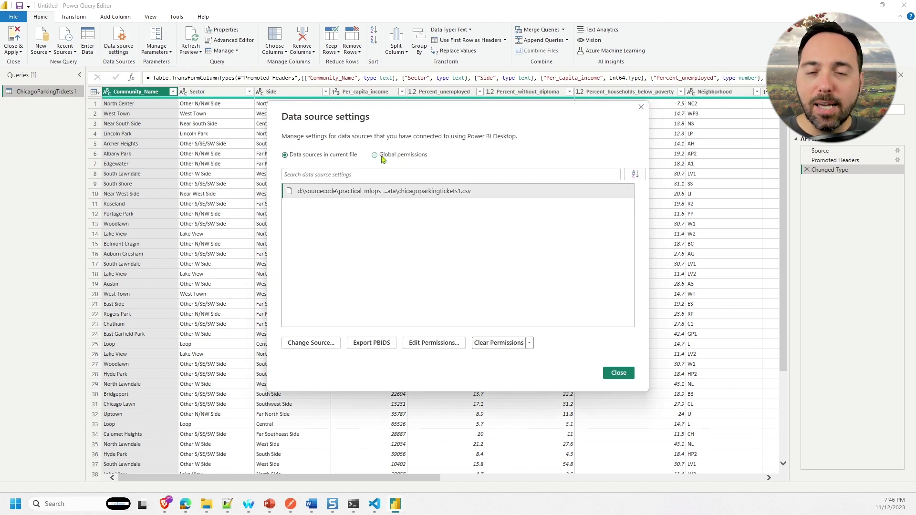
click(377, 155)
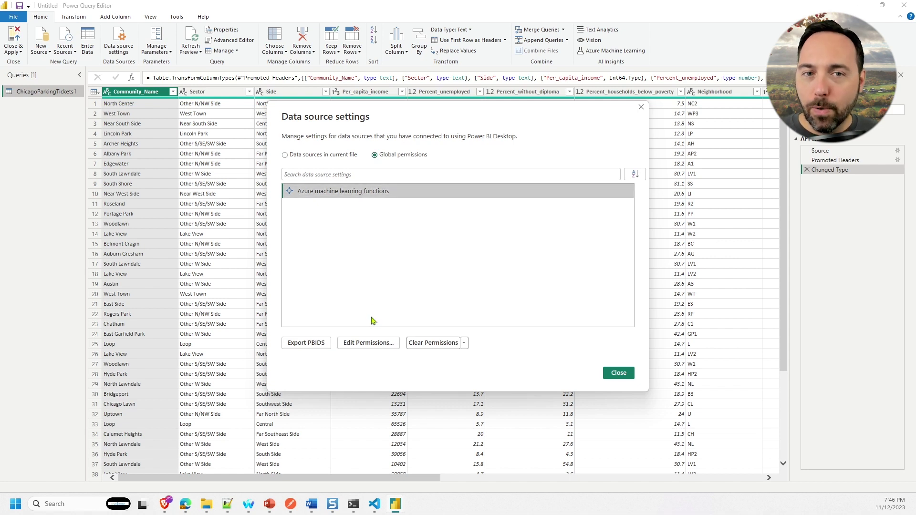
click(448, 342)
click(542, 271)
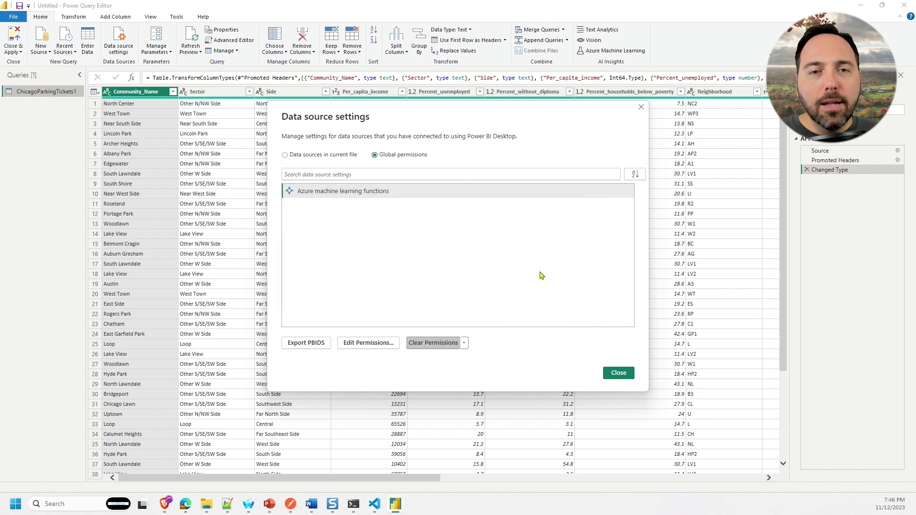
click(616, 378)
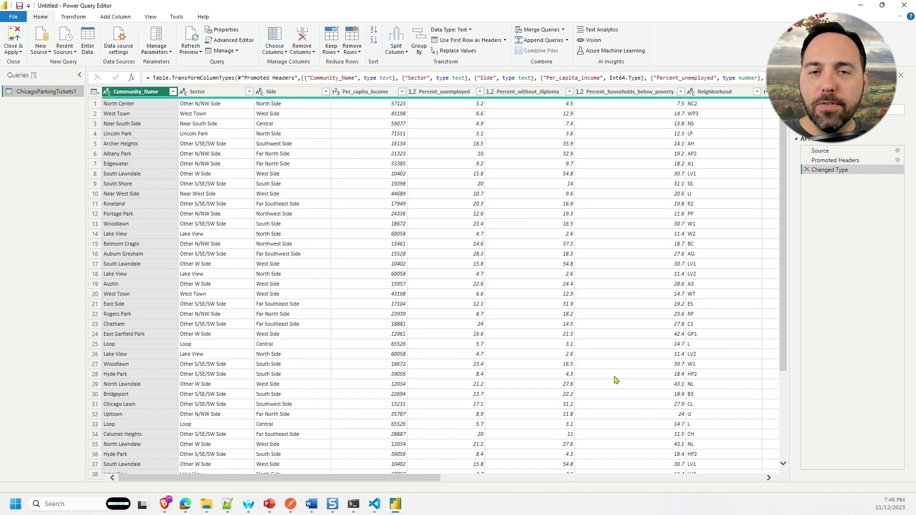
Step: Sign in to Azure Machine Learning from the ribbon, connect, and cancel the empty models list
click(627, 55)
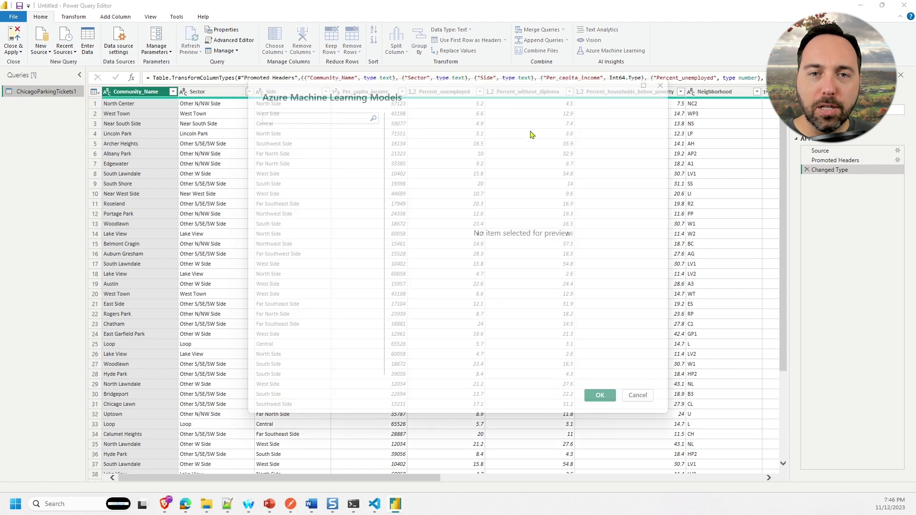
click(411, 239)
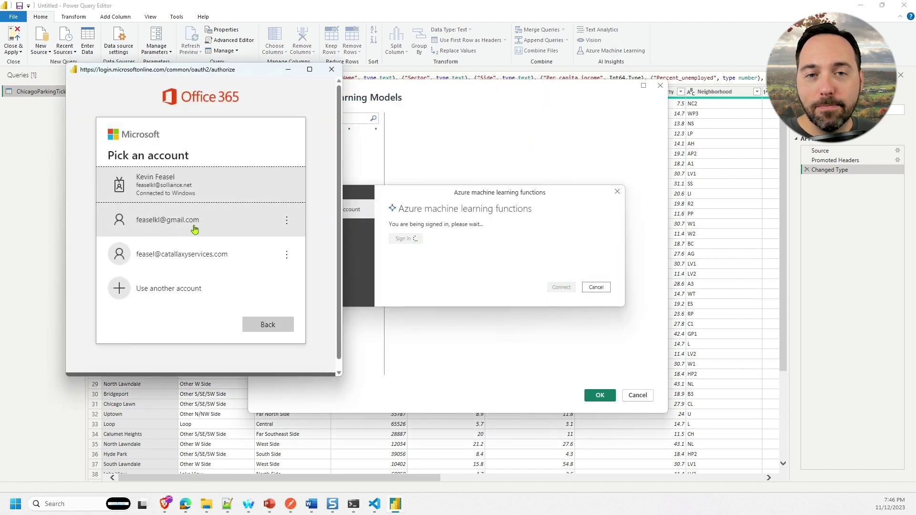
click(187, 229)
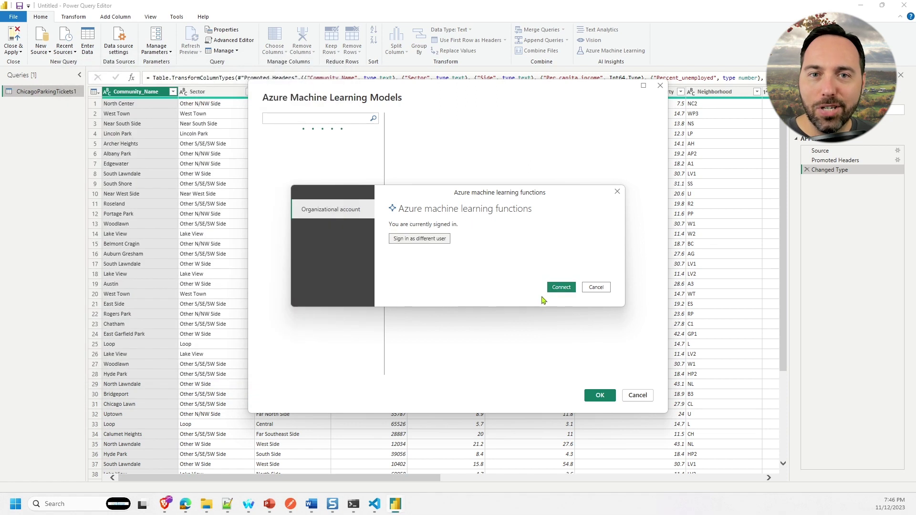
click(559, 289)
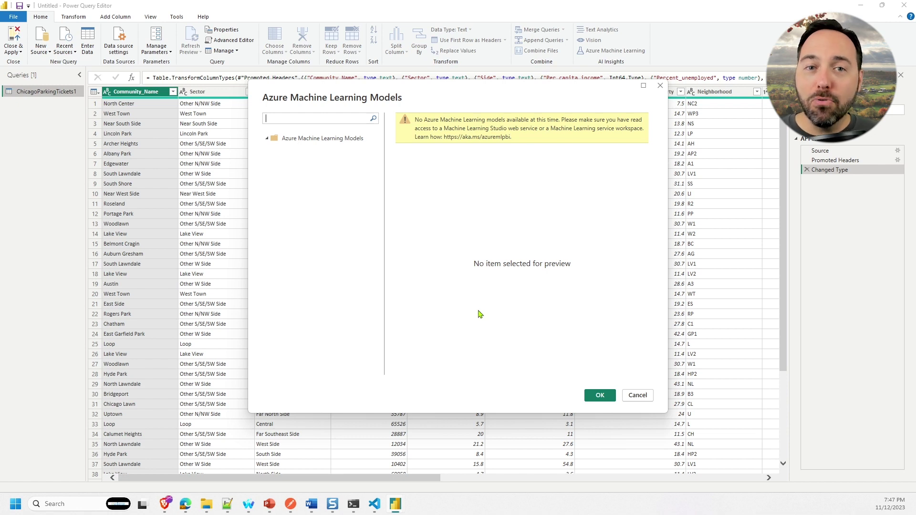
click(639, 397)
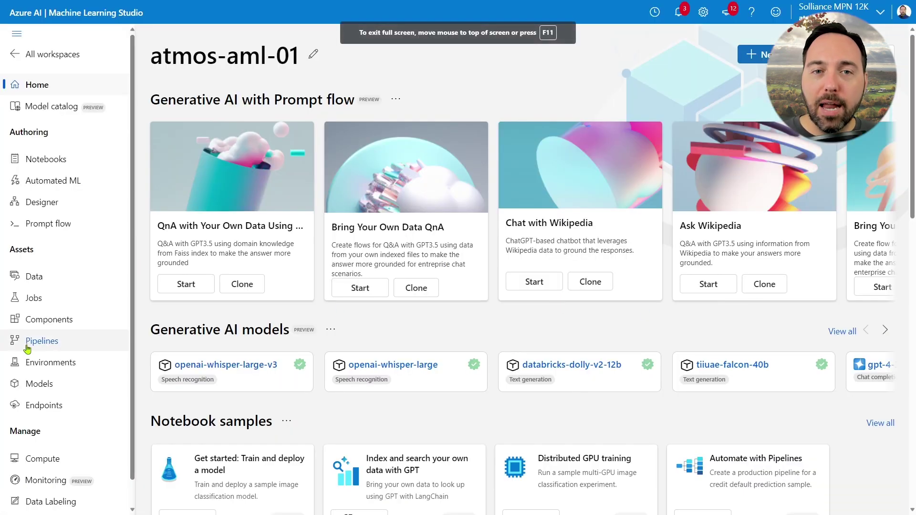
Step: Copy the REST endpoint URL from the chicago-parking-tickets-web-svc endpoint details
click(39, 405)
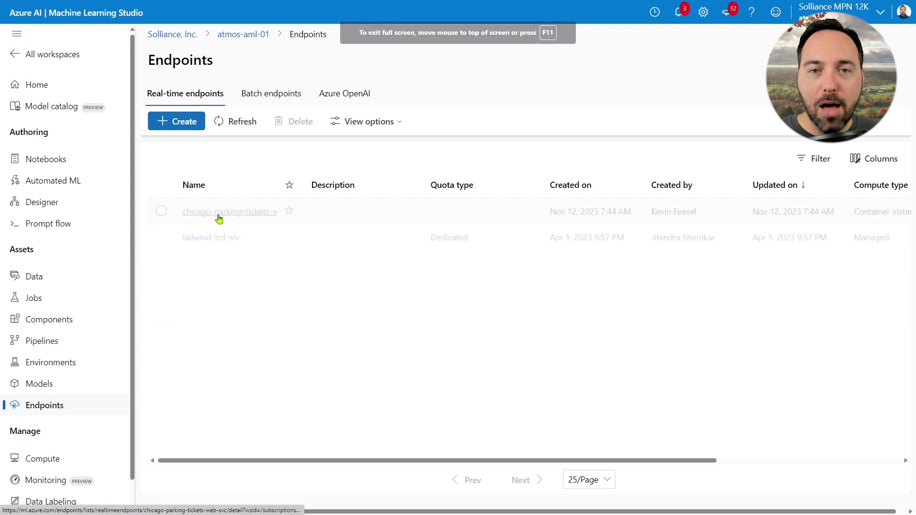
click(219, 213)
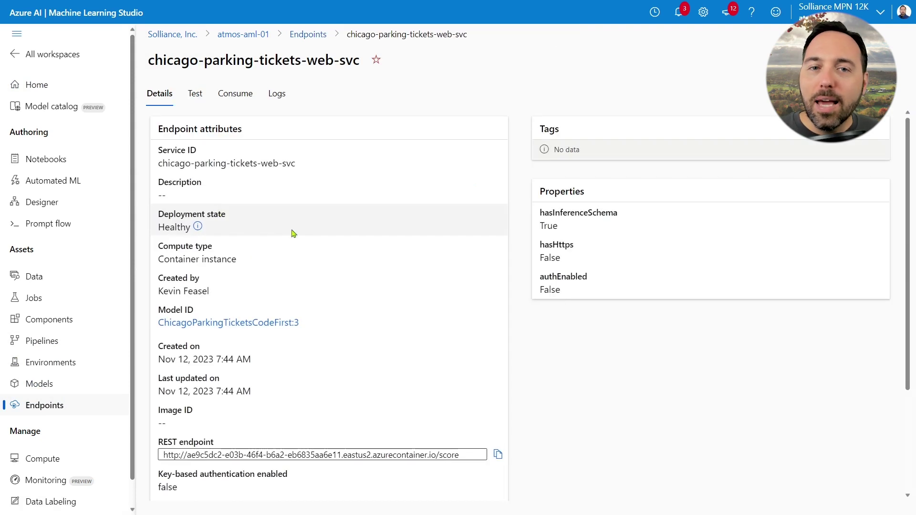
click(497, 457)
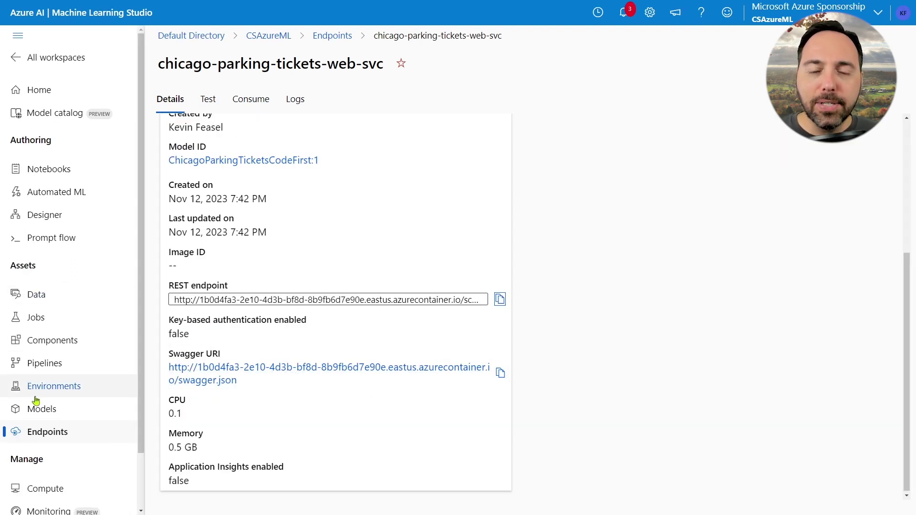
Step: Expand the trained_models folder in ChicagoParkingTicketsCodeFirst version 1's artifacts
click(38, 407)
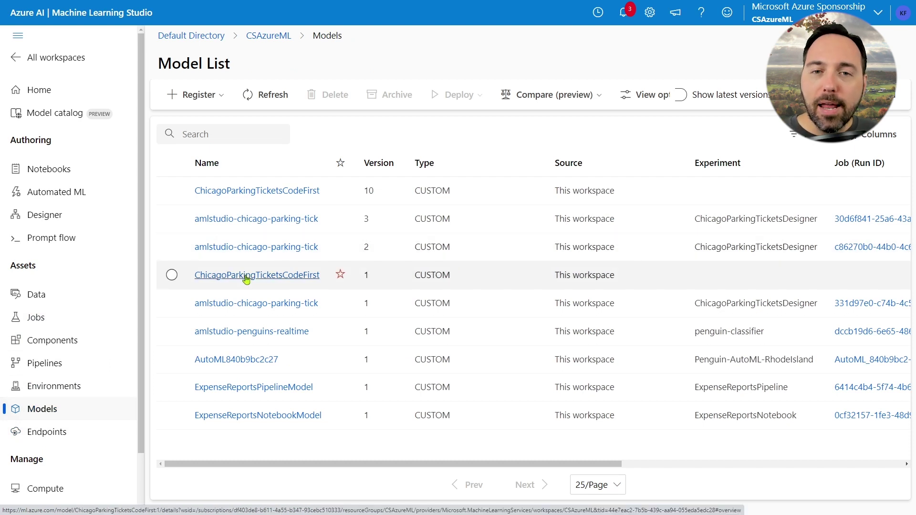
click(246, 278)
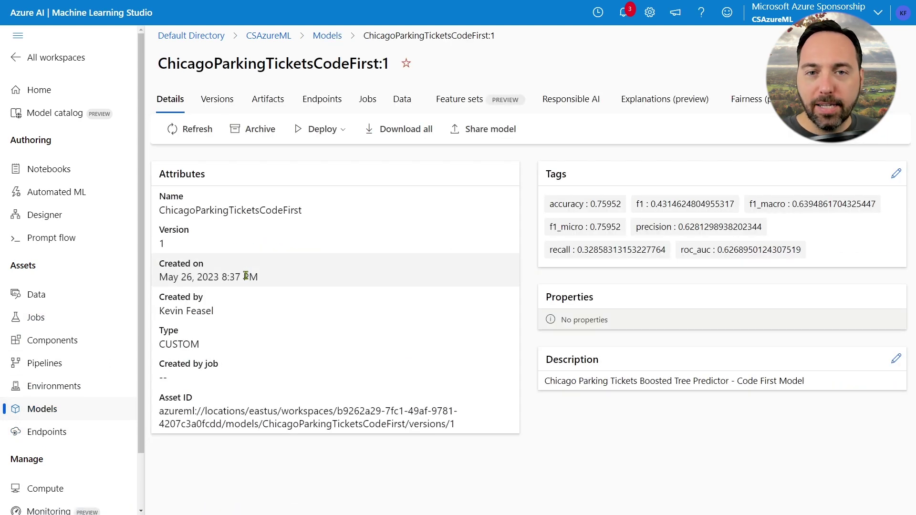
click(267, 106)
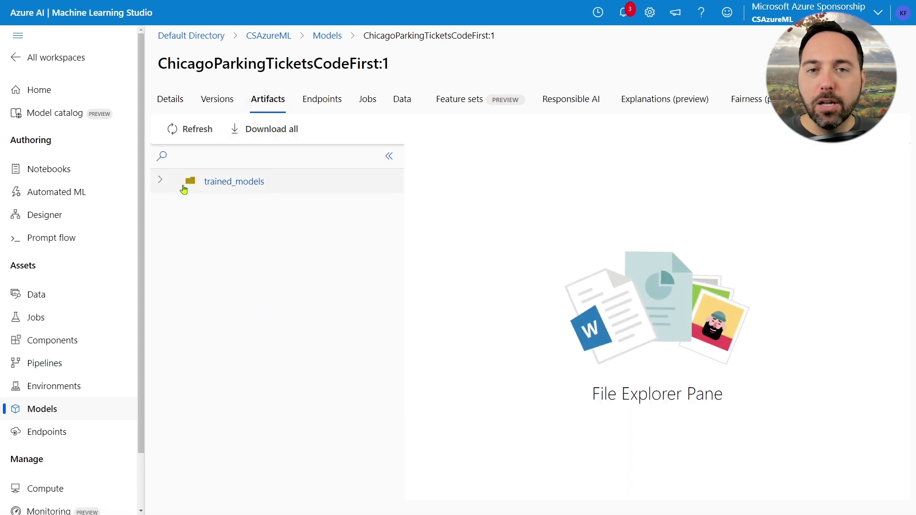
click(183, 190)
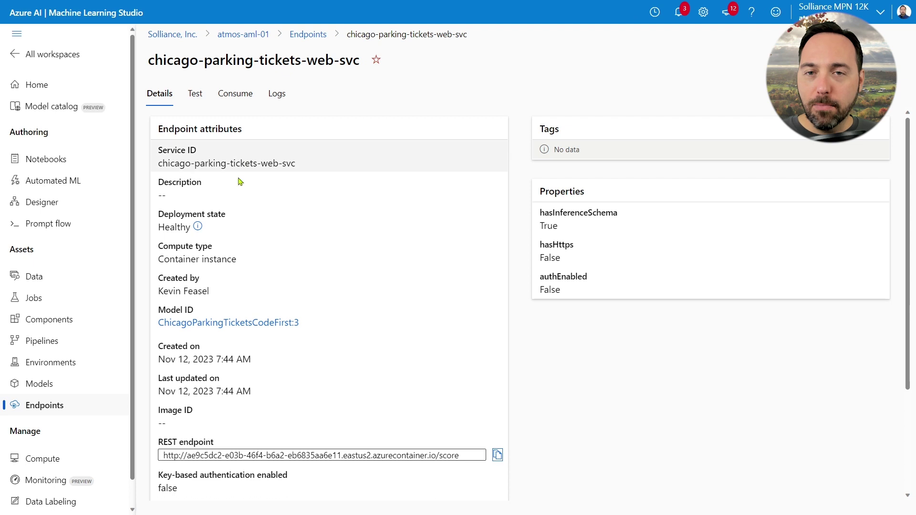
Step: Start registering a new model from local files based on framework
click(62, 392)
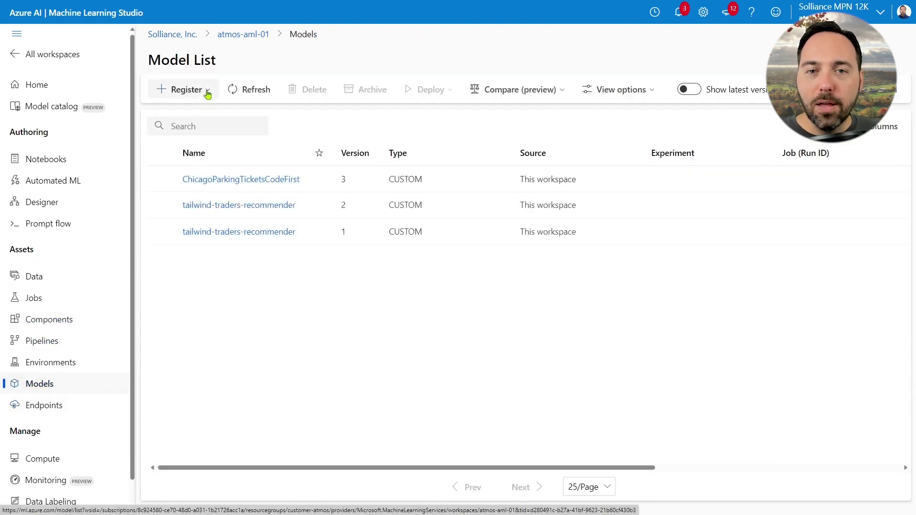
click(207, 92)
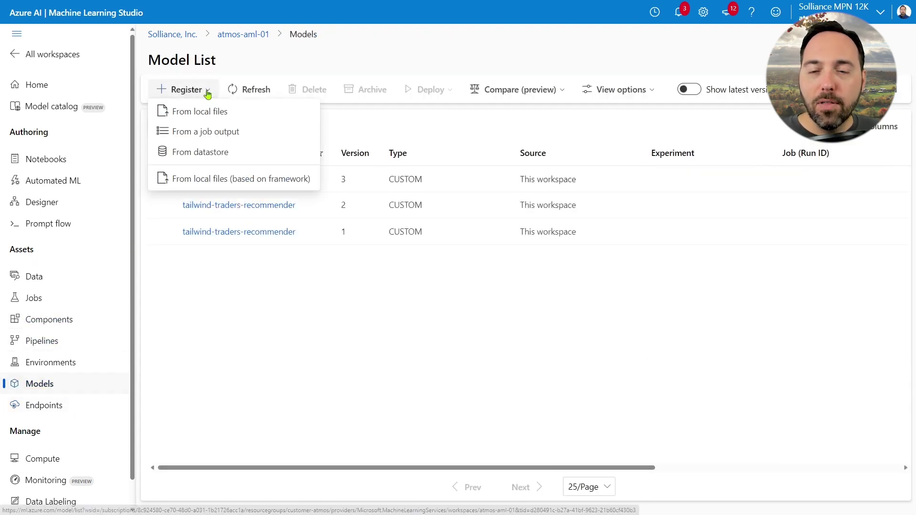
click(194, 187)
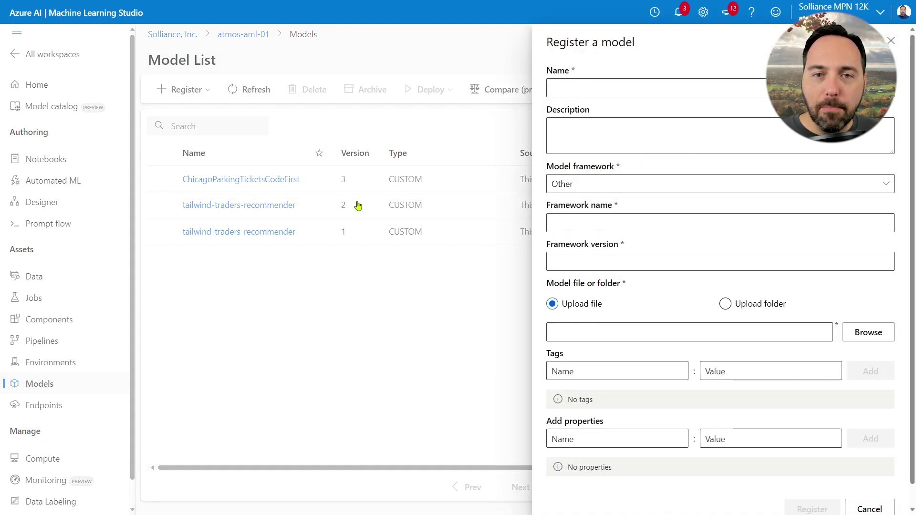
click(674, 87)
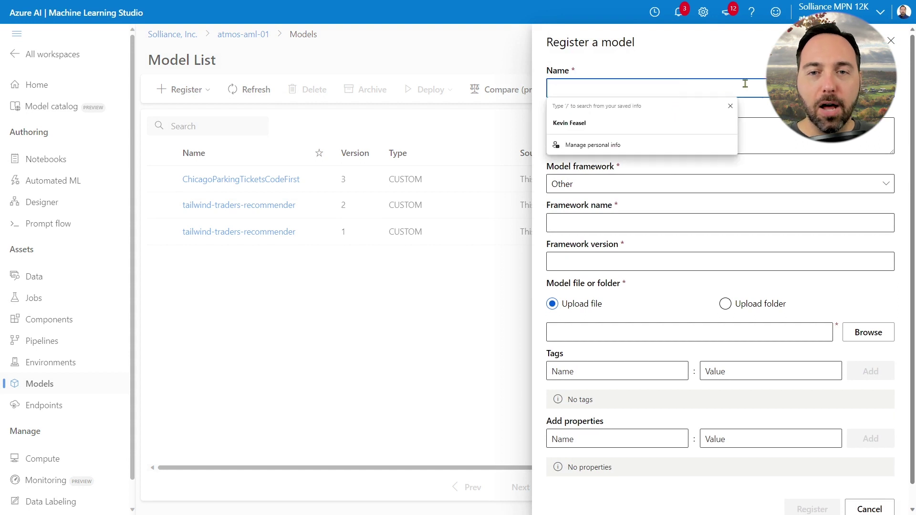
Step: Set framework scikitlearn version 0.24.2, then cancel and discard the registration
click(717, 191)
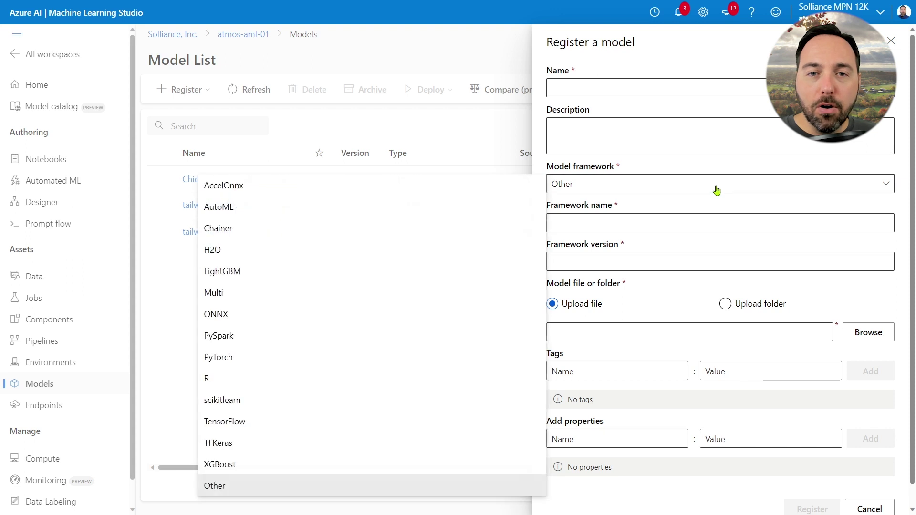
click(260, 403)
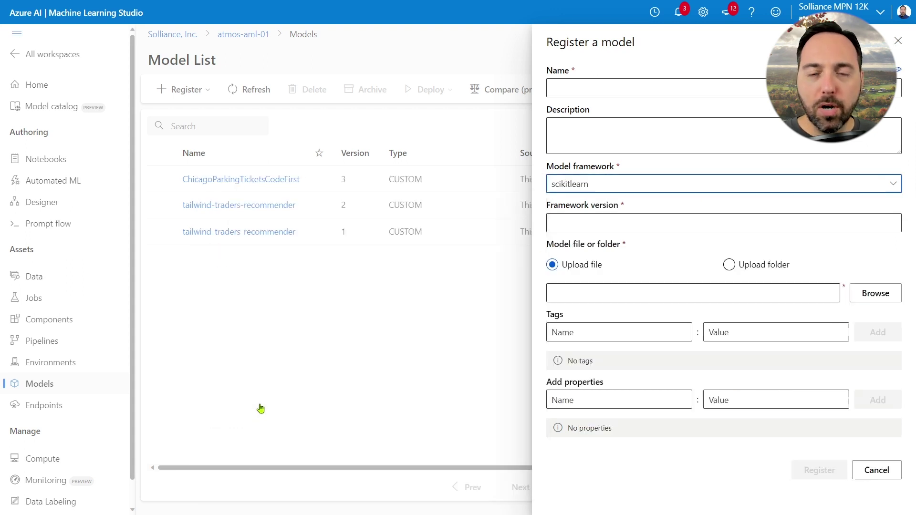
click(585, 219)
text(0.24.2)
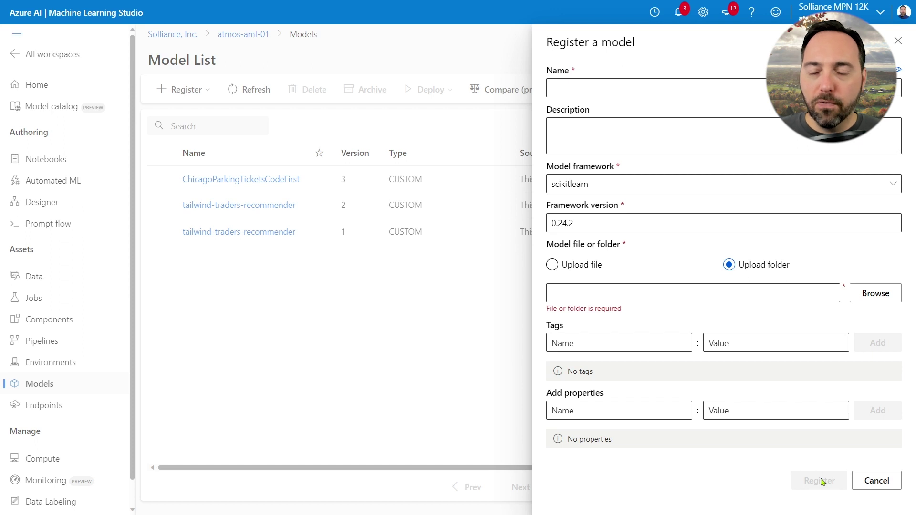
click(883, 481)
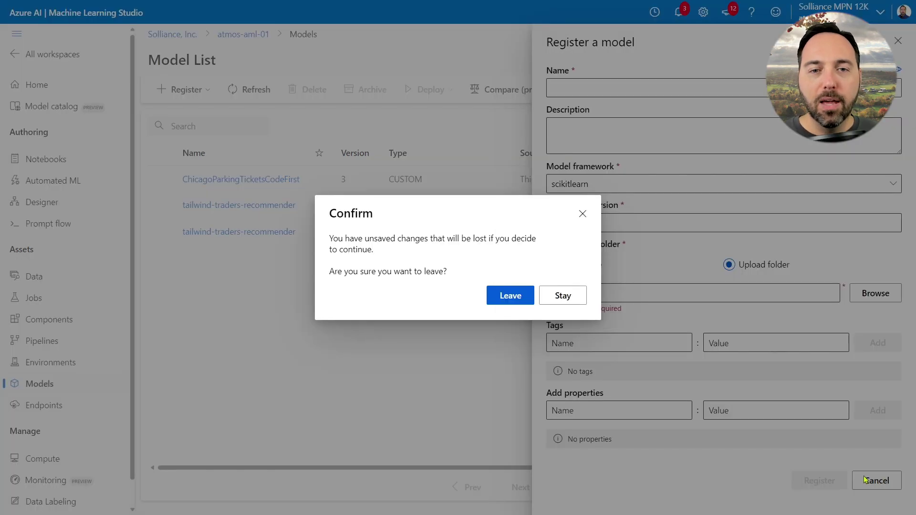
click(499, 298)
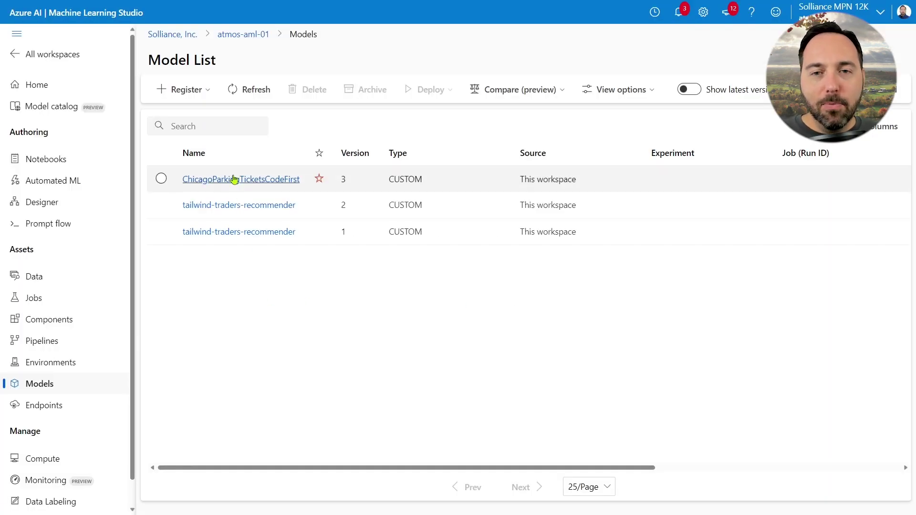
Step: Copy the REST scoring URL from the chicago-parking-tickets-web-svc endpoint details
click(42, 405)
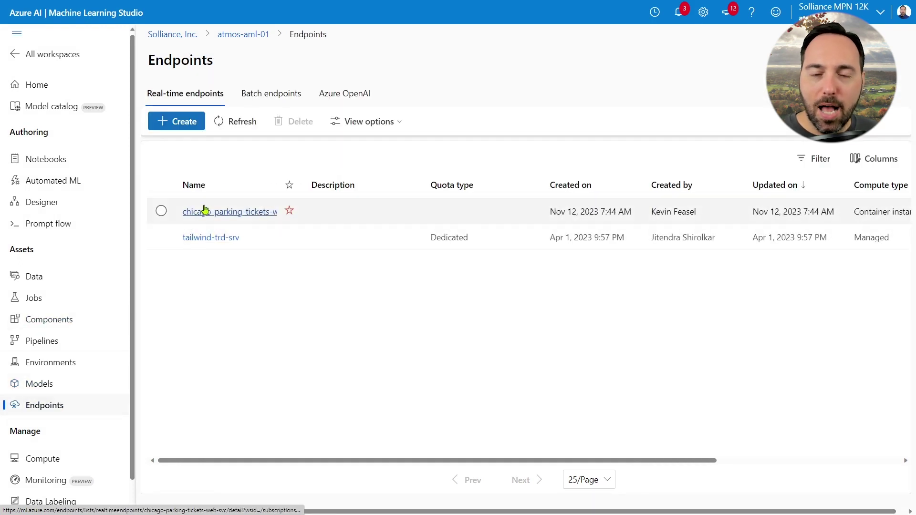
click(212, 216)
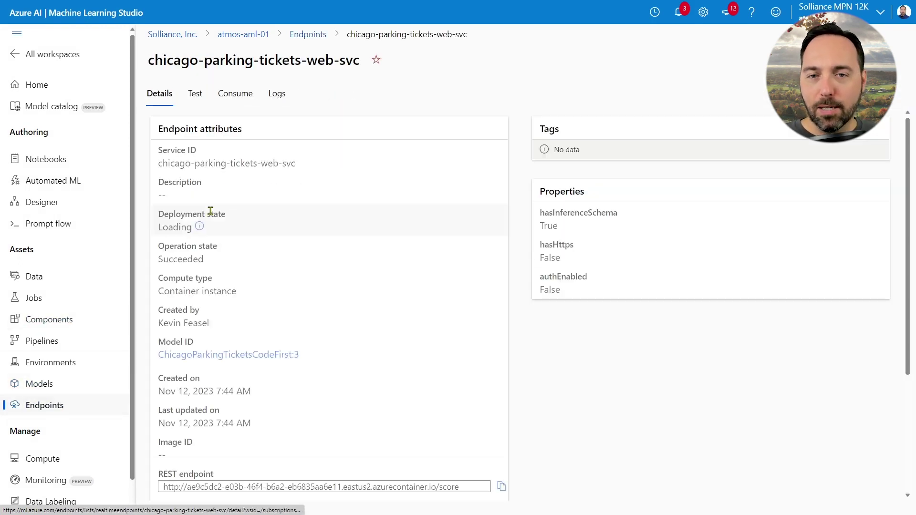
scroll(348, 221, down, 3)
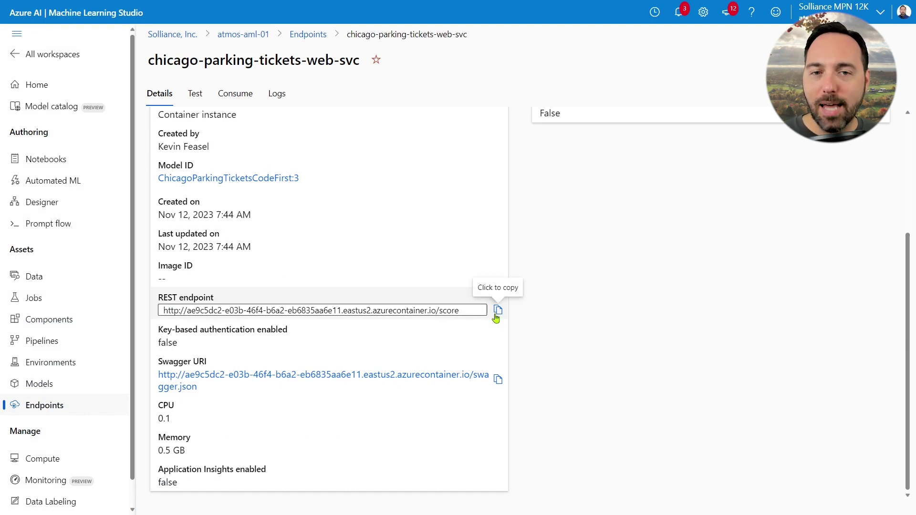
click(497, 315)
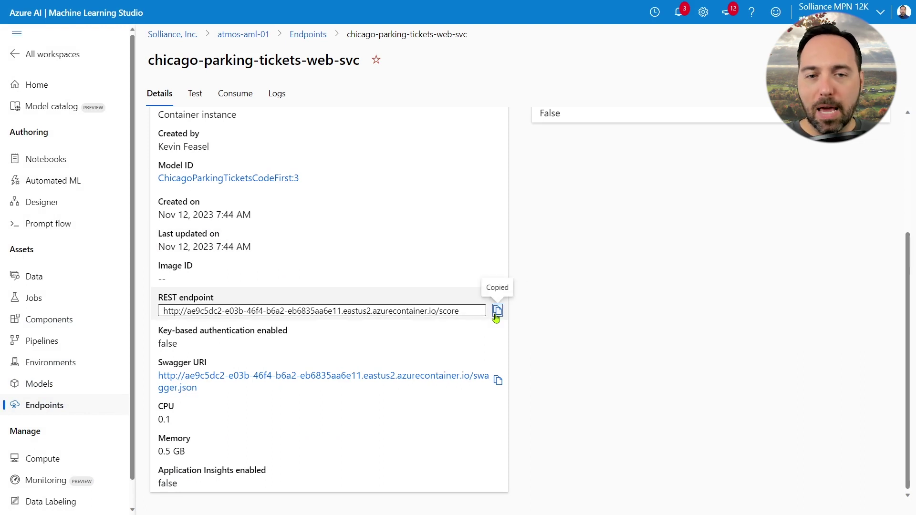
Step: Replace the Postman request URL with the copied scoring URL and send it, getting 200 OK
key(alt+Tab)
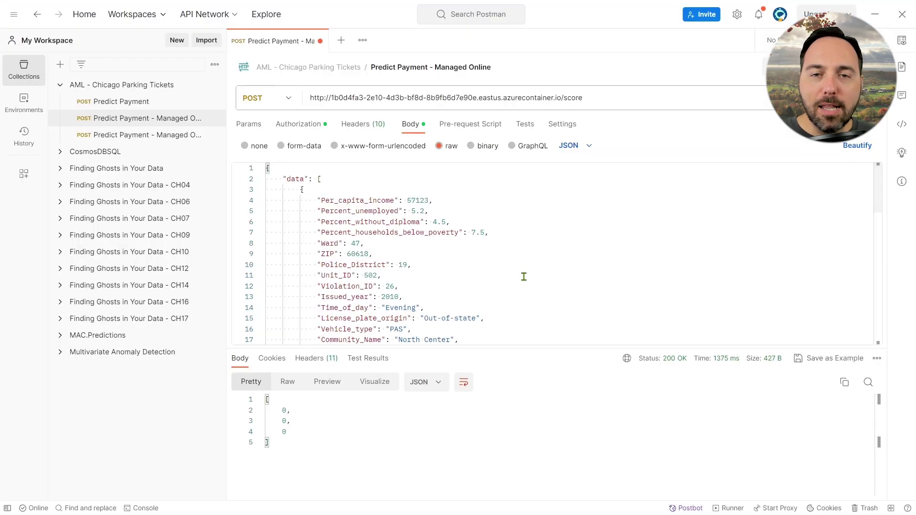
click(579, 98)
key(ctrl+a)
key(ctrl+v)
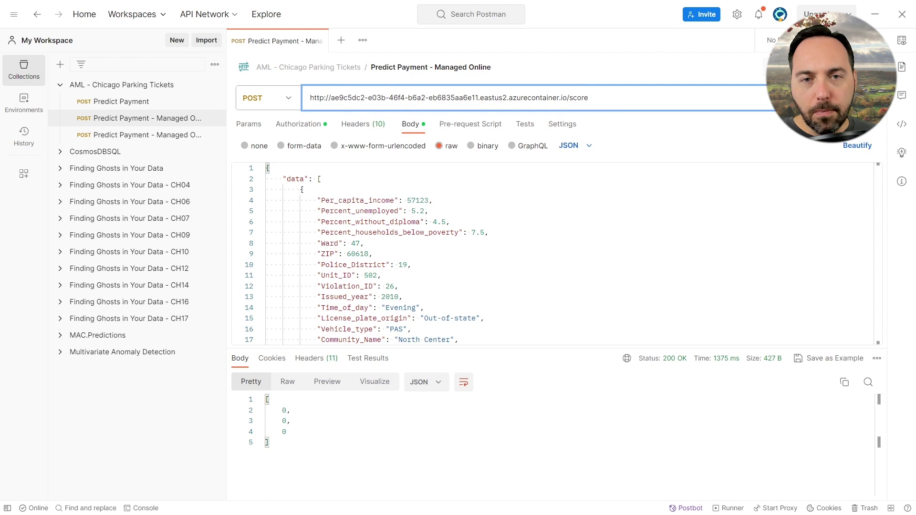
click(837, 97)
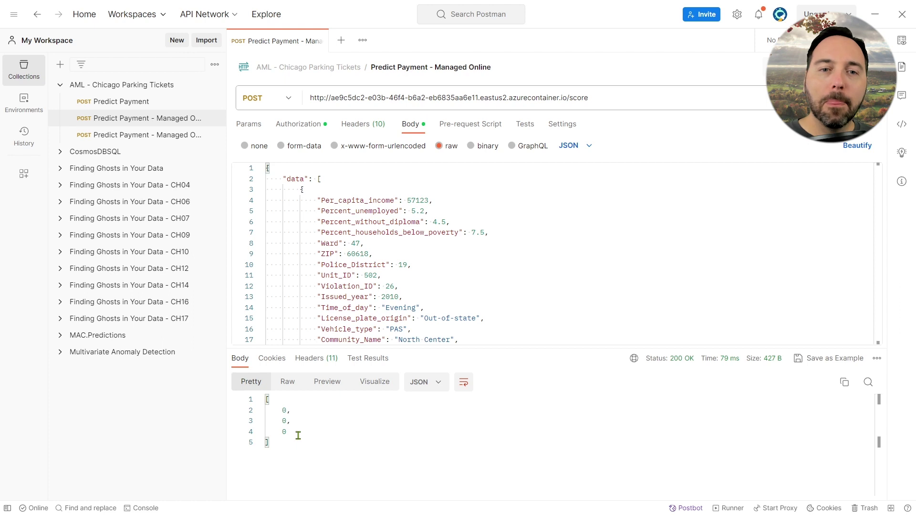
key(alt+Tab)
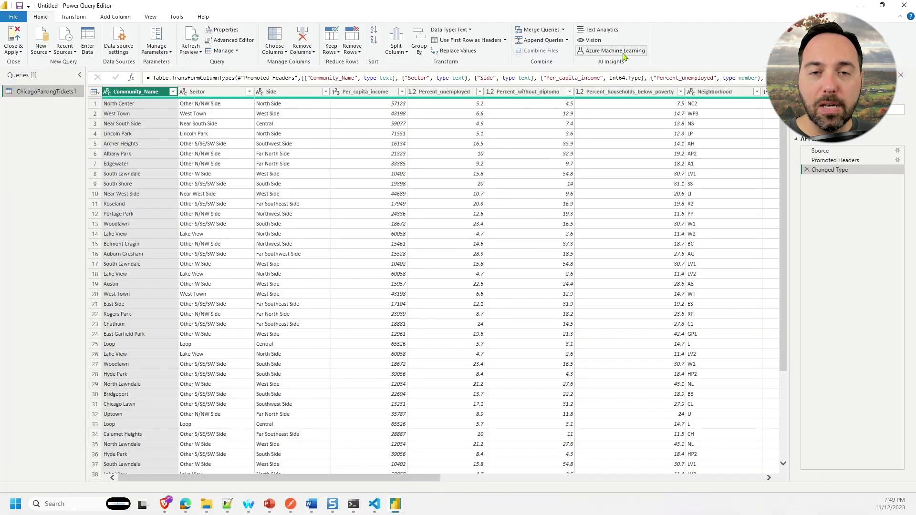
Step: Delete the global permissions saved for Azure machine learning functions in Data source settings
click(118, 42)
click(398, 157)
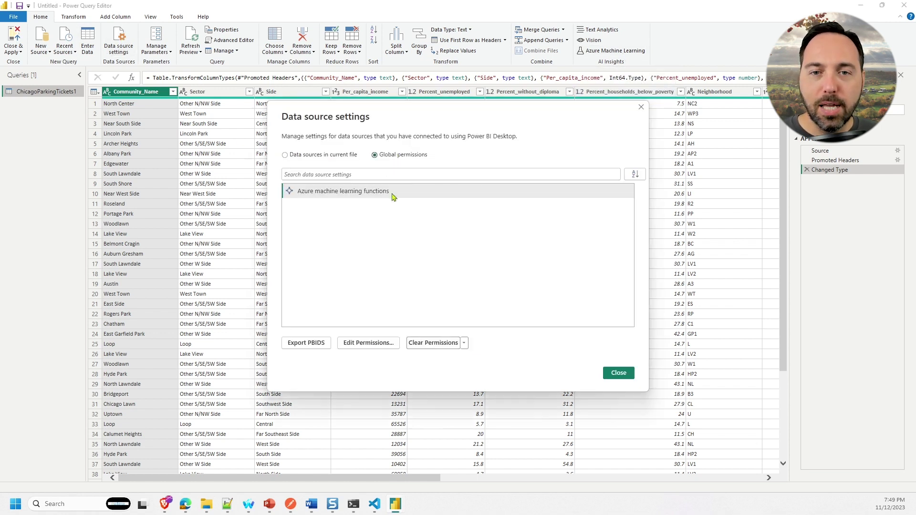
click(393, 190)
click(431, 345)
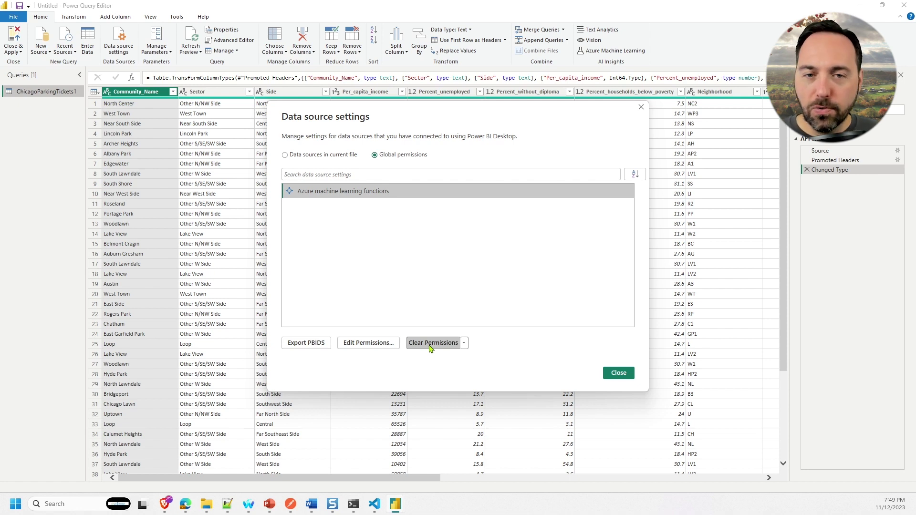
click(431, 344)
click(544, 274)
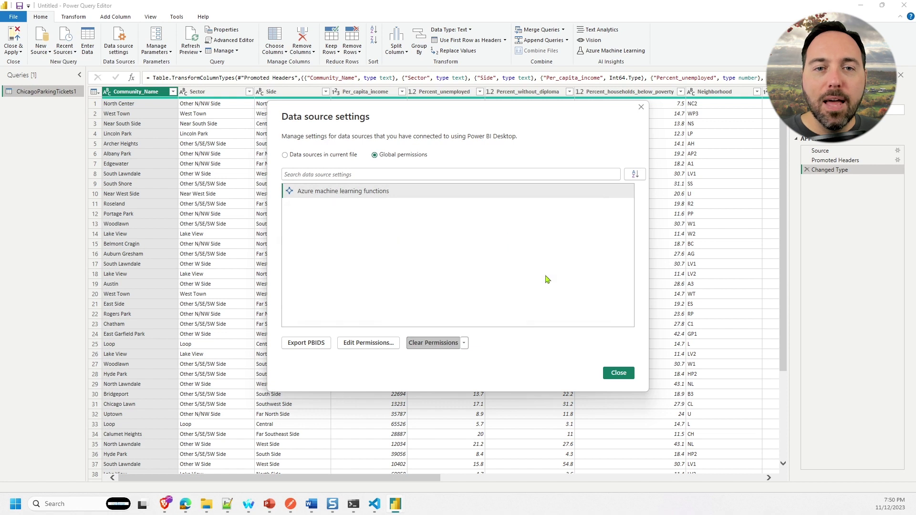
click(615, 373)
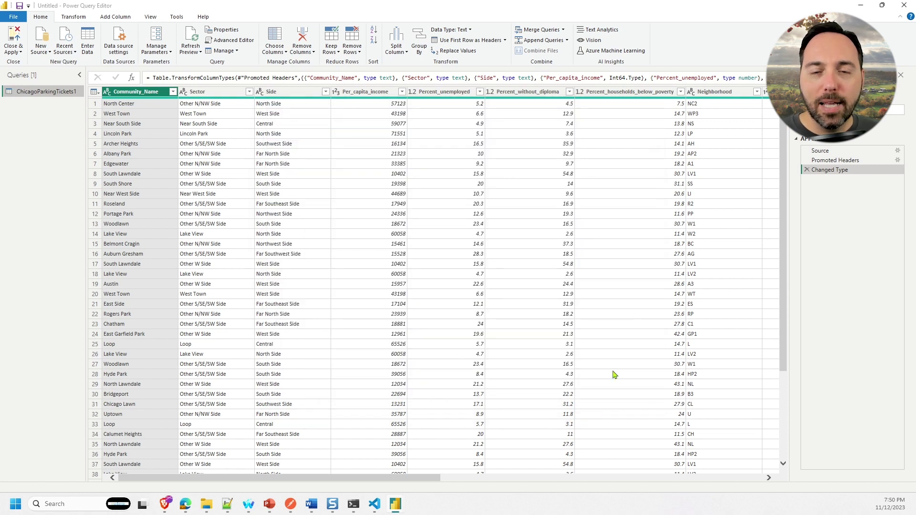
Step: Sign in to Azure Machine Learning and connect to list the available models
click(619, 51)
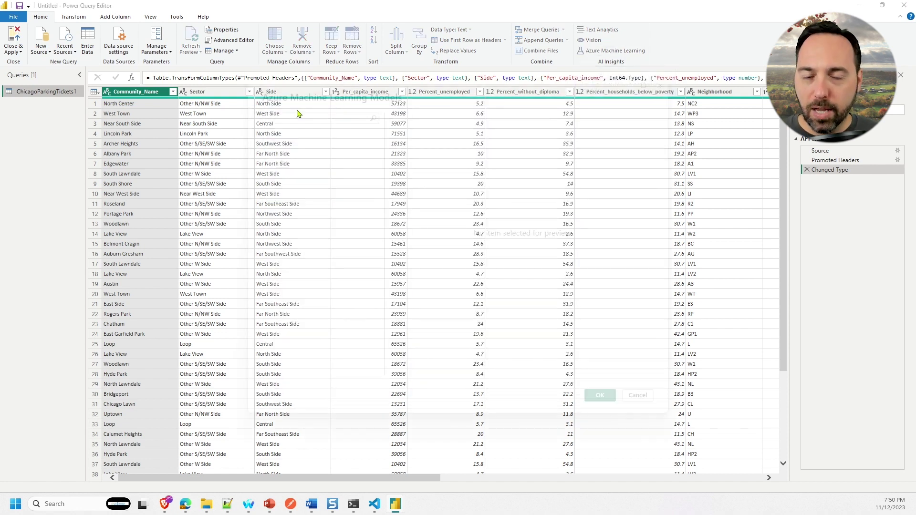
click(402, 240)
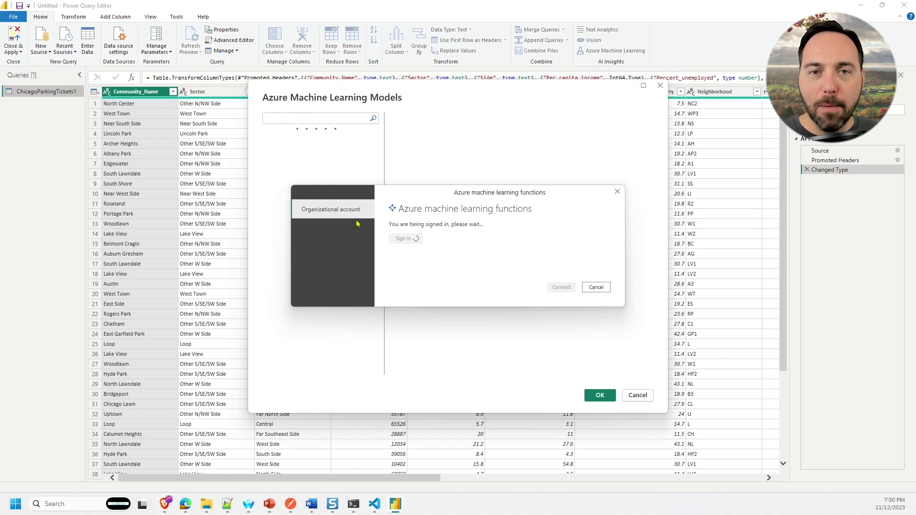
click(167, 136)
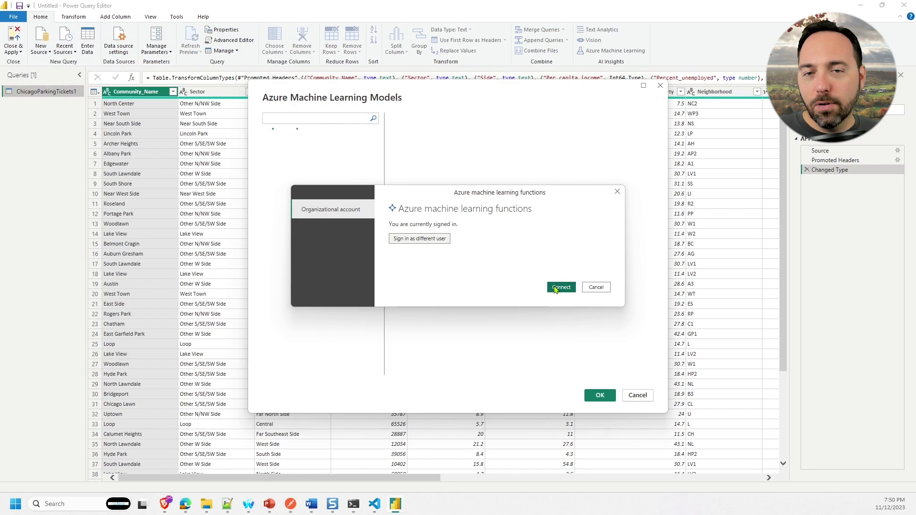
click(556, 287)
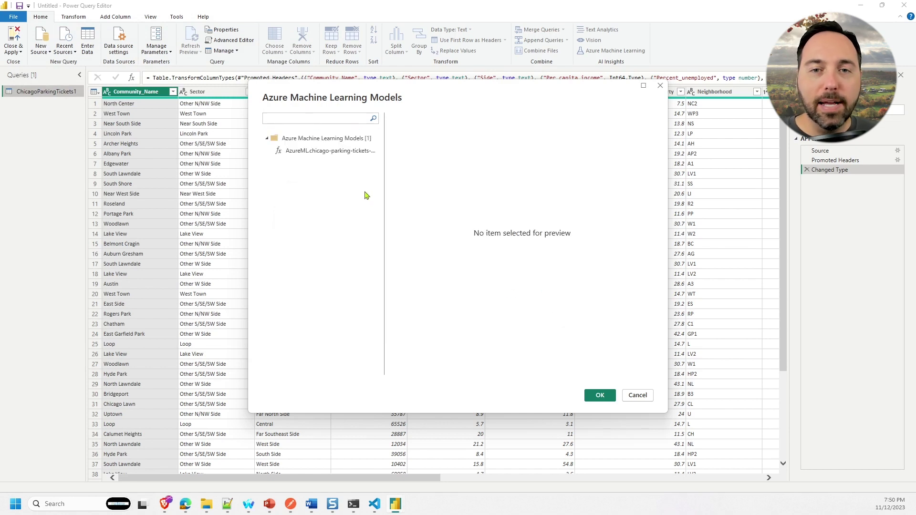
Step: Apply the chicago-parking-tickets-web-svc model, leaving the Per_capita_income and other column mappings unchanged
click(325, 152)
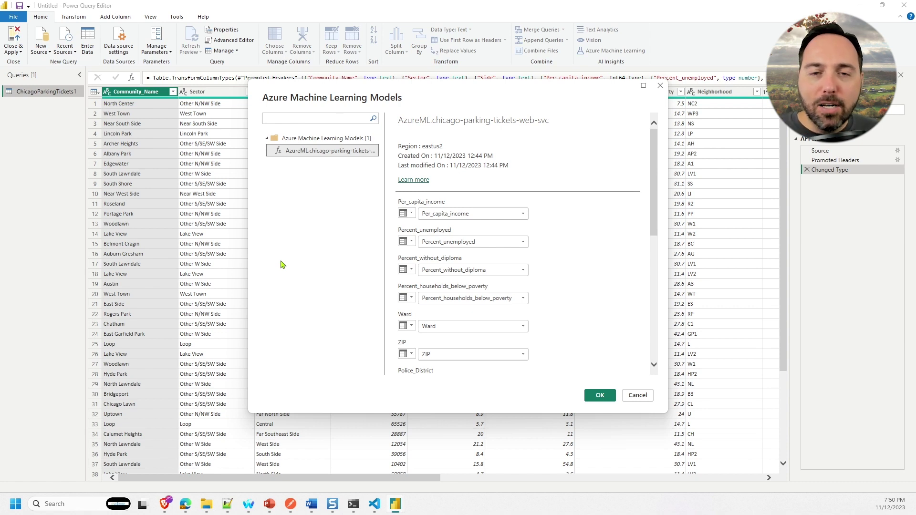
click(524, 215)
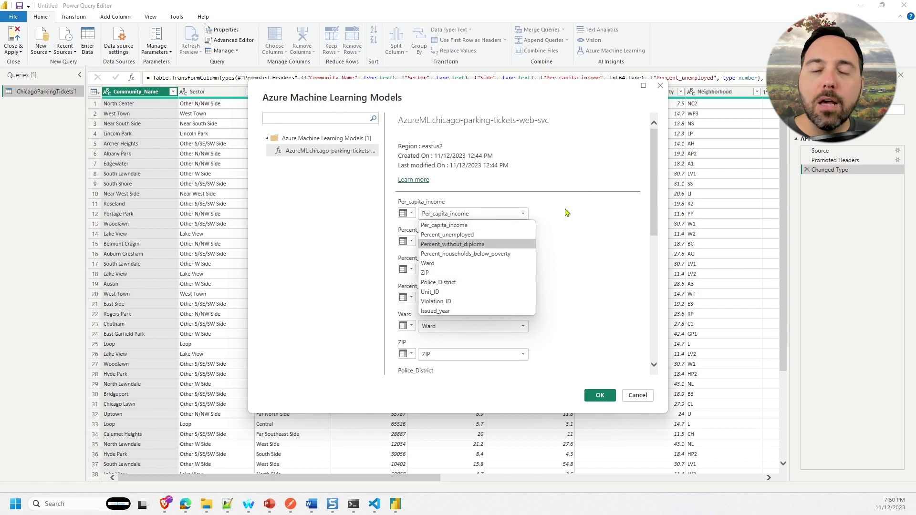
click(587, 188)
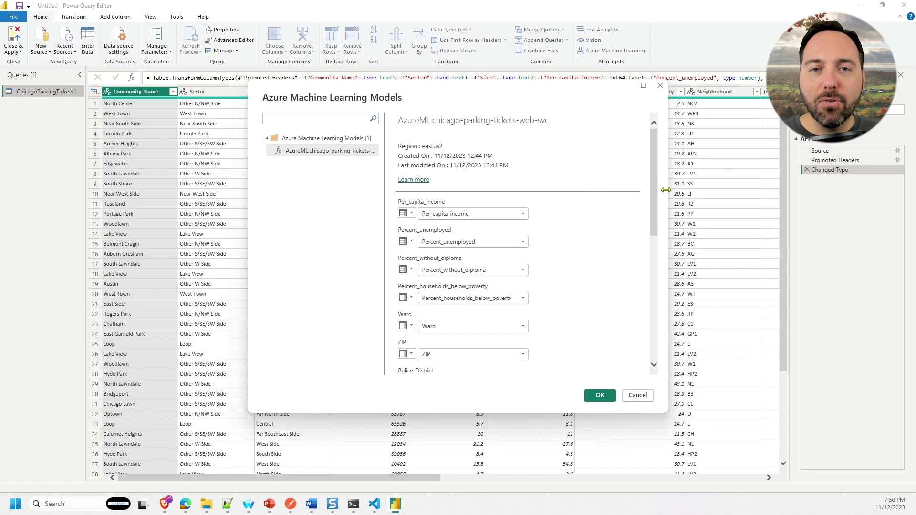
drag(655, 186, 646, 320)
click(591, 397)
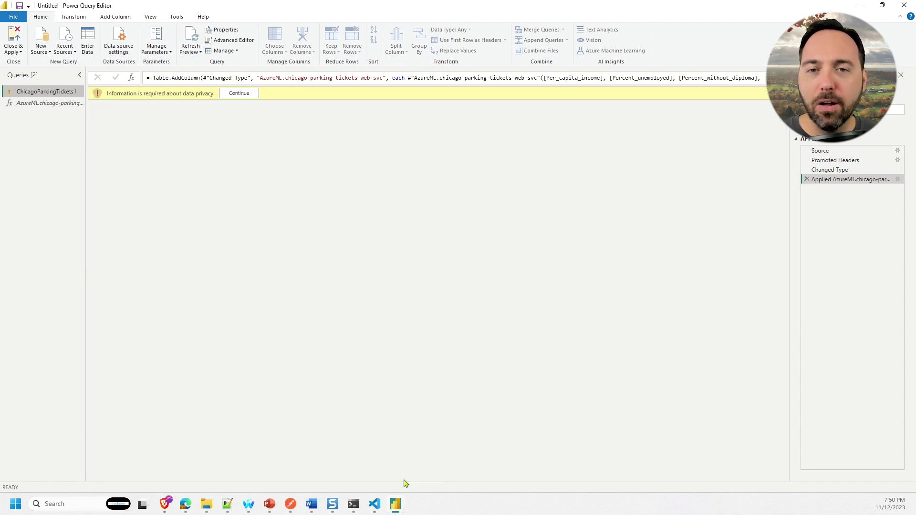
Step: Set the query to Ignore Privacy Levels and save so the model runs
click(245, 95)
click(367, 240)
click(547, 300)
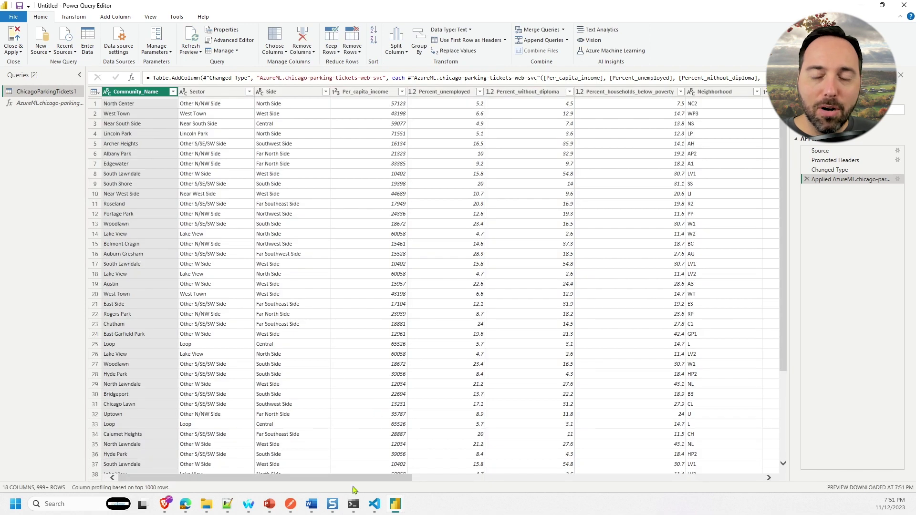
mouse_move(354, 501)
drag(411, 480, 749, 480)
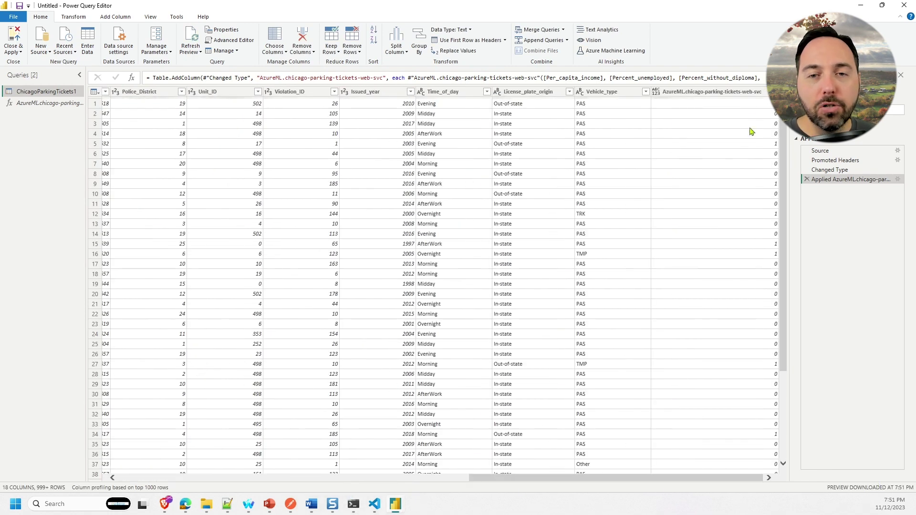
Step: Rename the prediction column to 'Payment Is Outstanding' and change its type to True/False
right_click(710, 93)
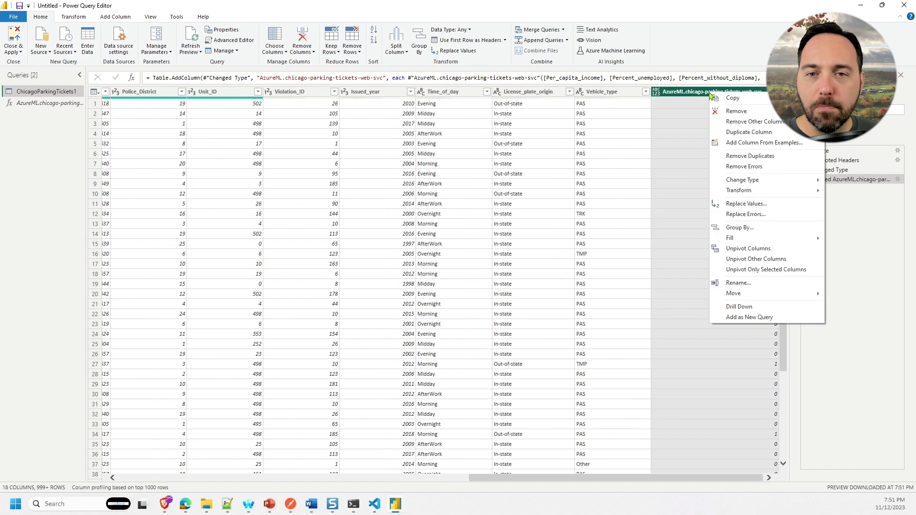
click(739, 283)
text(P)
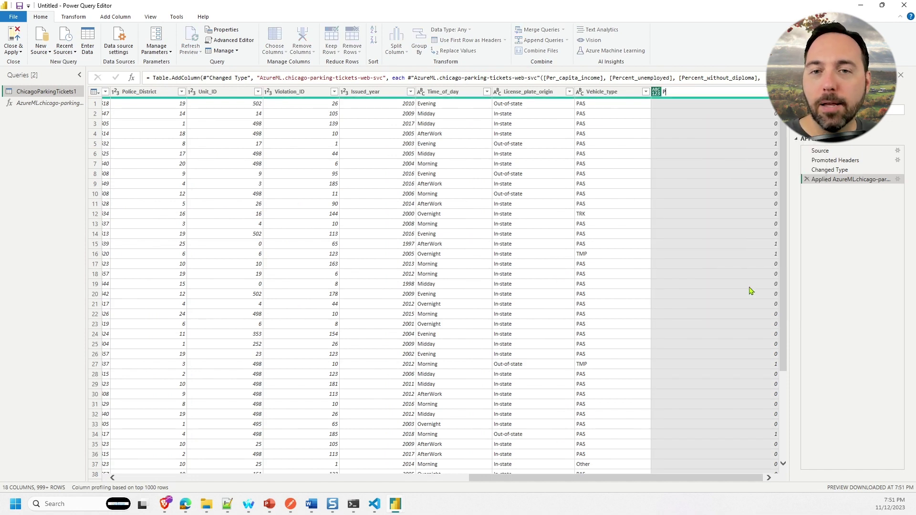
text(ayment Is Outstanding)
key(Return)
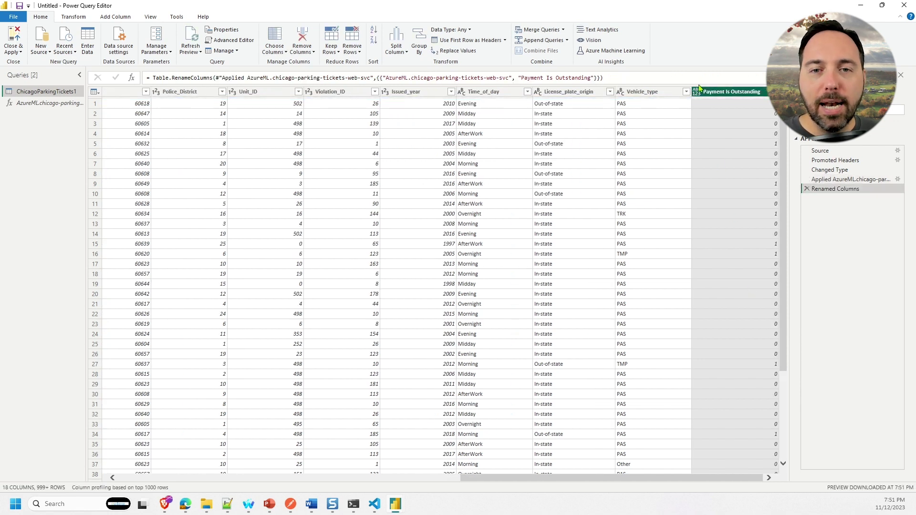
right_click(717, 95)
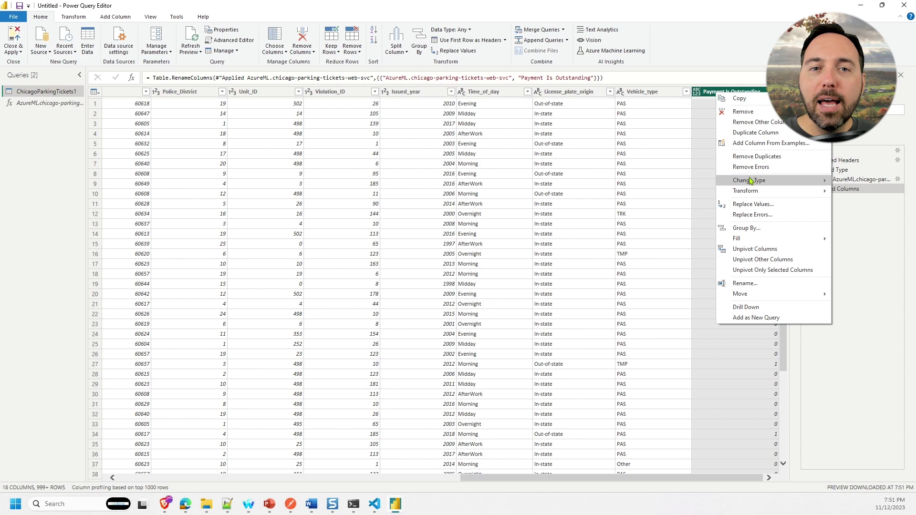
mouse_move(755, 181)
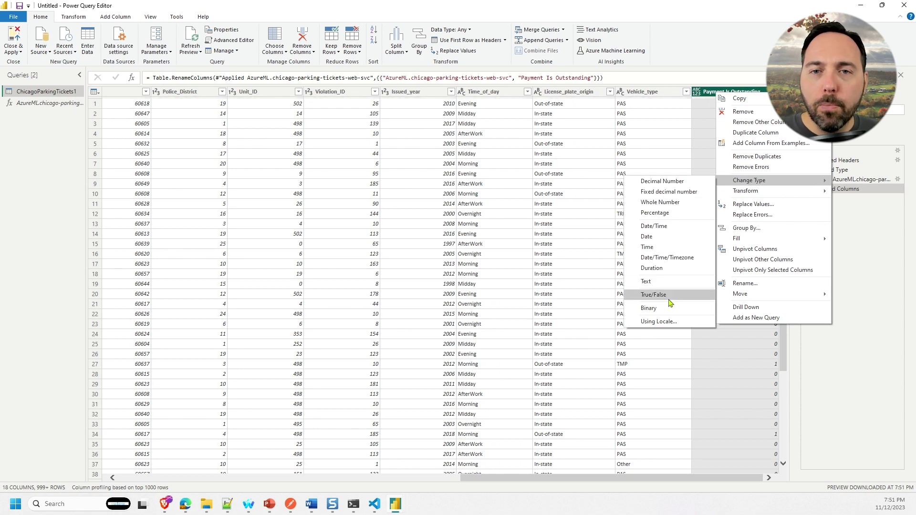
click(689, 296)
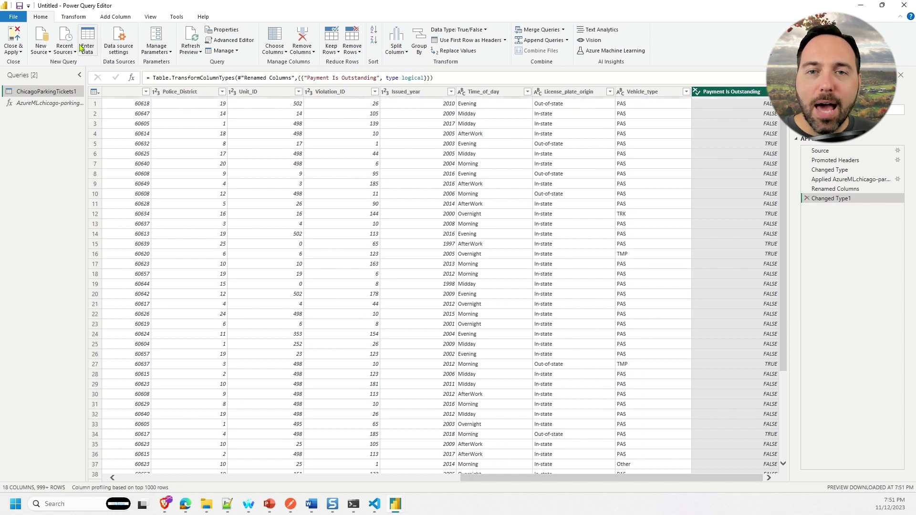
Step: Load the scored data into the report and show the table's full field list
click(14, 32)
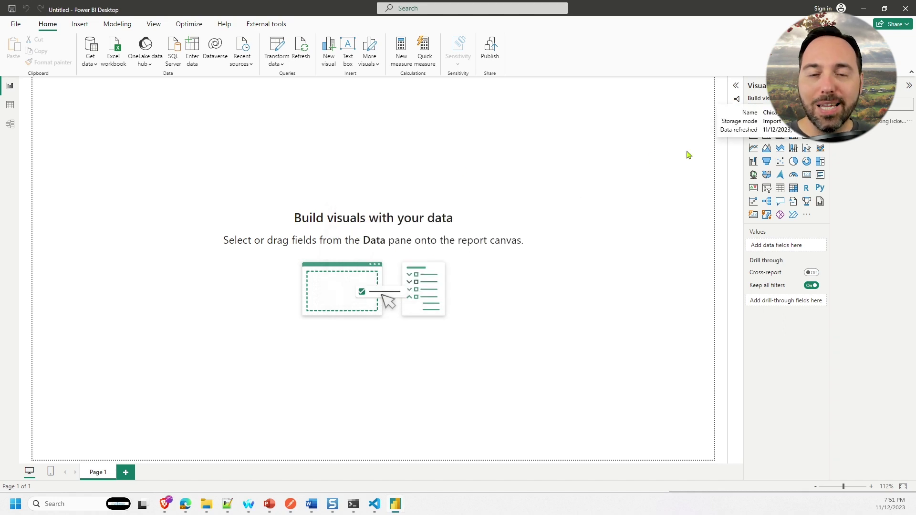
click(888, 121)
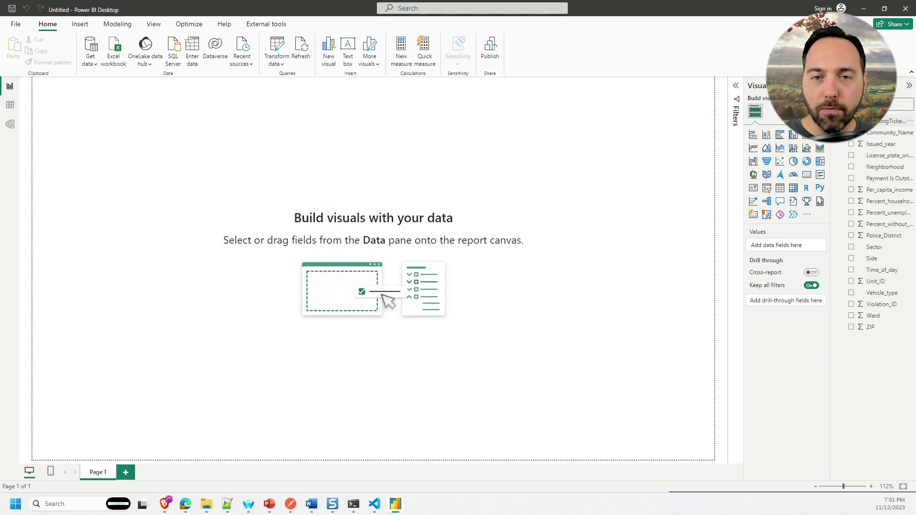
drag(832, 248, 791, 255)
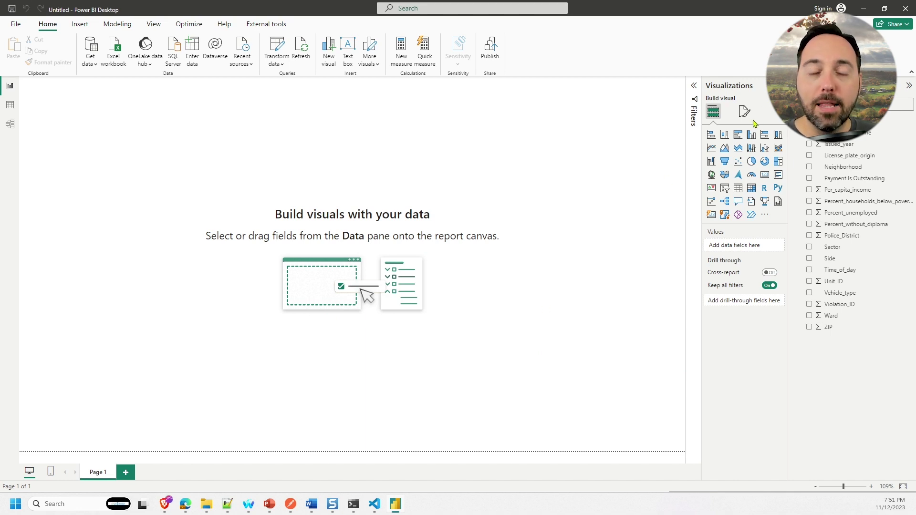
Step: Add an enlarged bar chart counting tickets by Payment Is Outstanding: about 1,900 False and 300 True
click(738, 135)
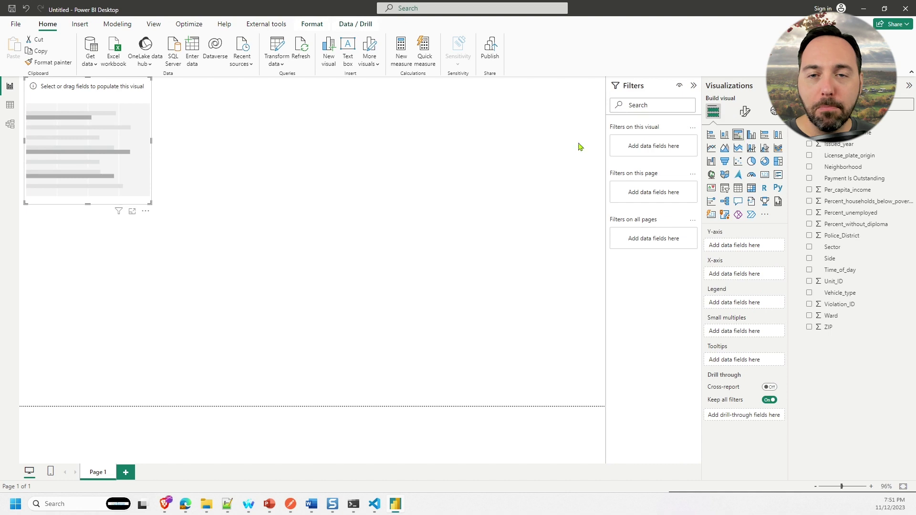
drag(150, 204, 317, 222)
drag(859, 178, 753, 245)
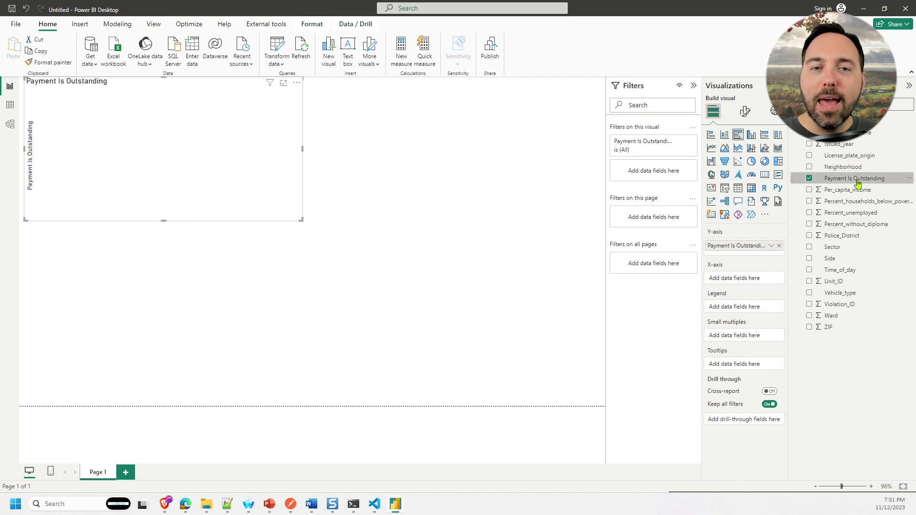
drag(858, 182, 753, 282)
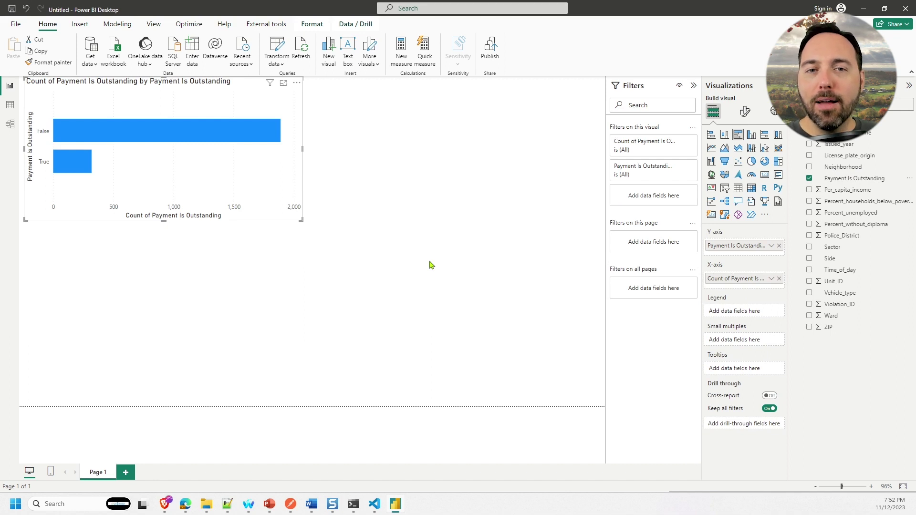
click(431, 280)
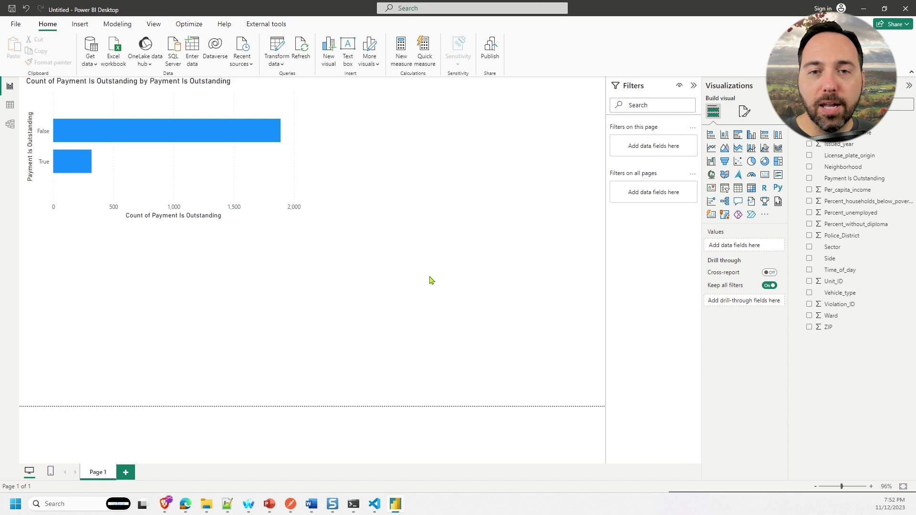
Step: Build a line chart with Issued_year on the X-axis and Payment Is Outstanding as count and legend
click(711, 148)
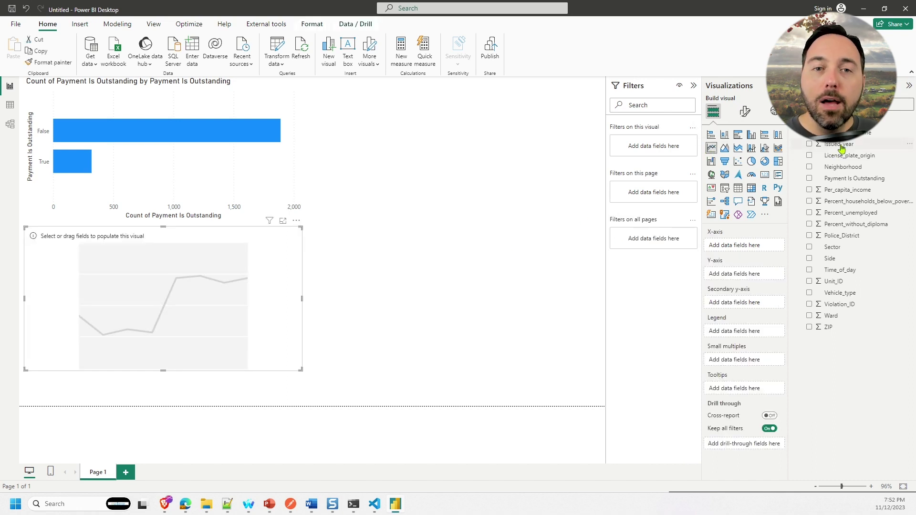
drag(839, 144, 738, 247)
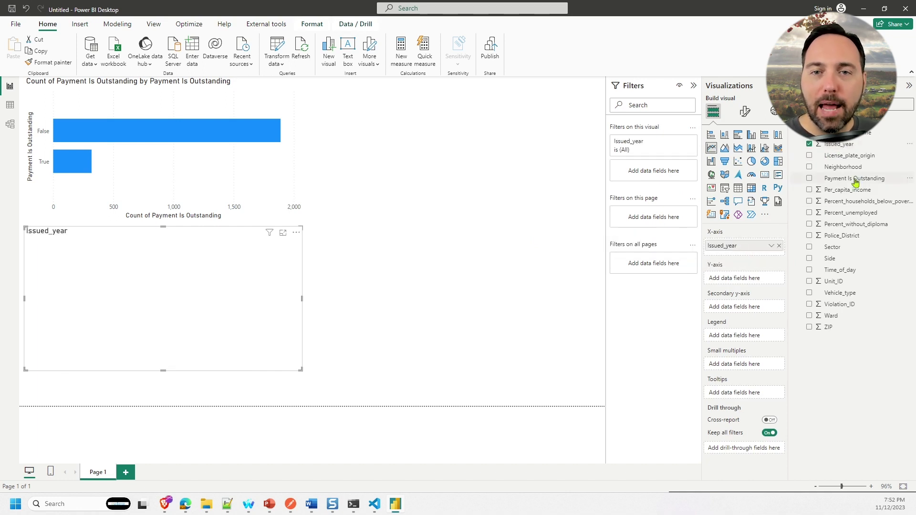
drag(854, 181, 749, 282)
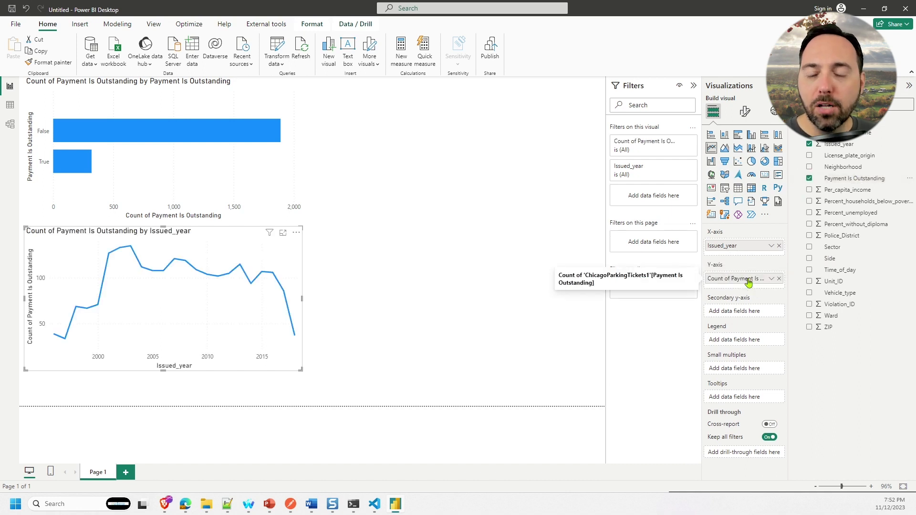
drag(852, 178, 750, 342)
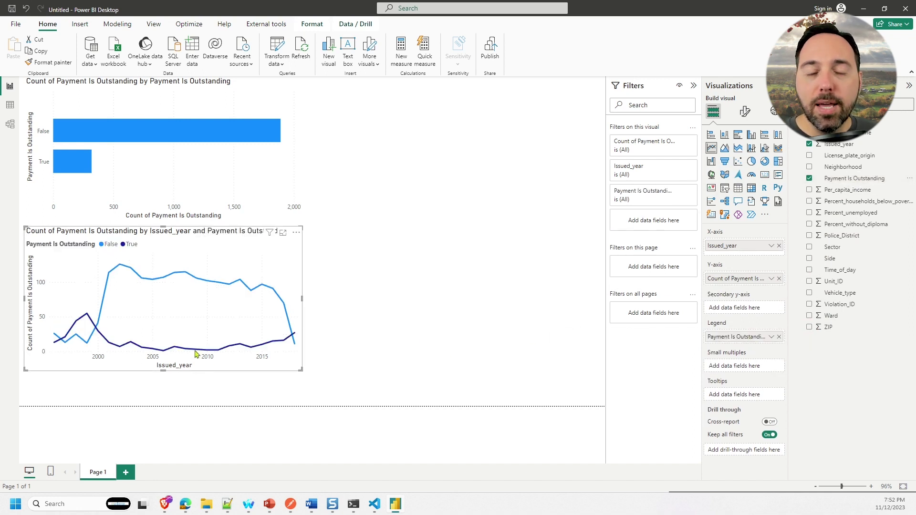
mouse_move(85, 322)
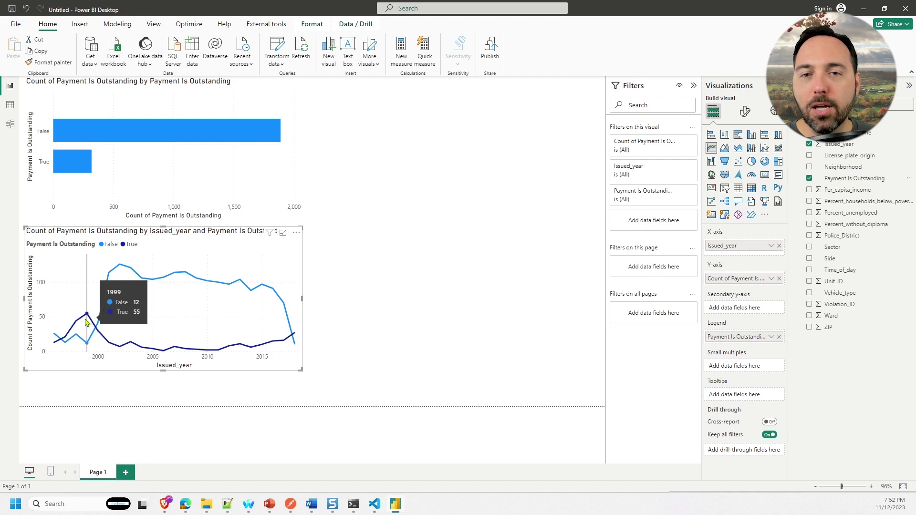